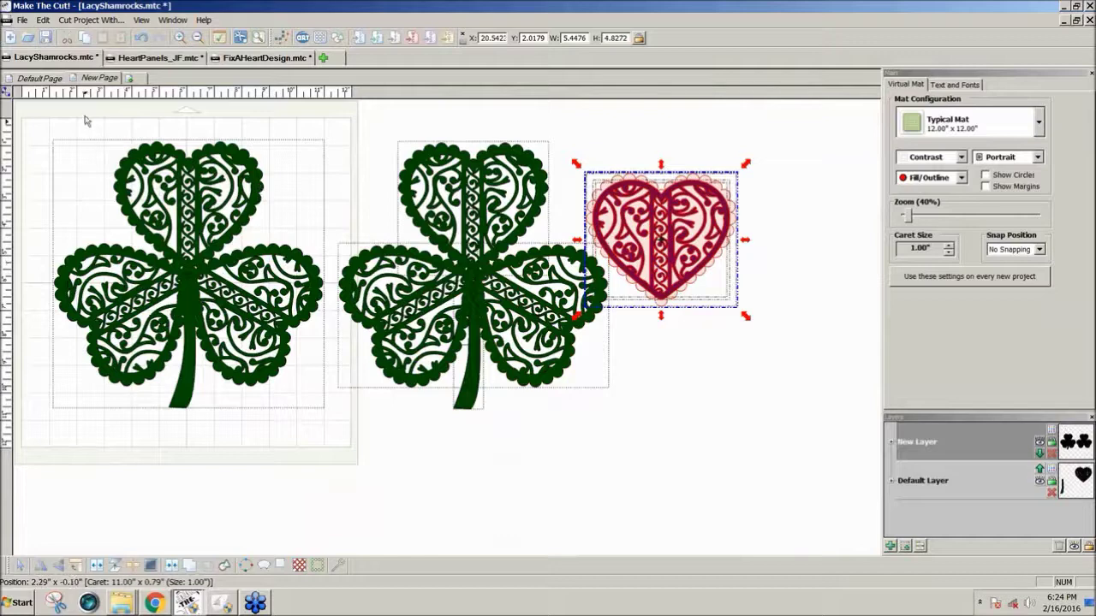
Look over the heart designs in the HeartPanels_JF and FixAHeartDesign projects and return to the LacyShamrocks project
left_click(176, 59)
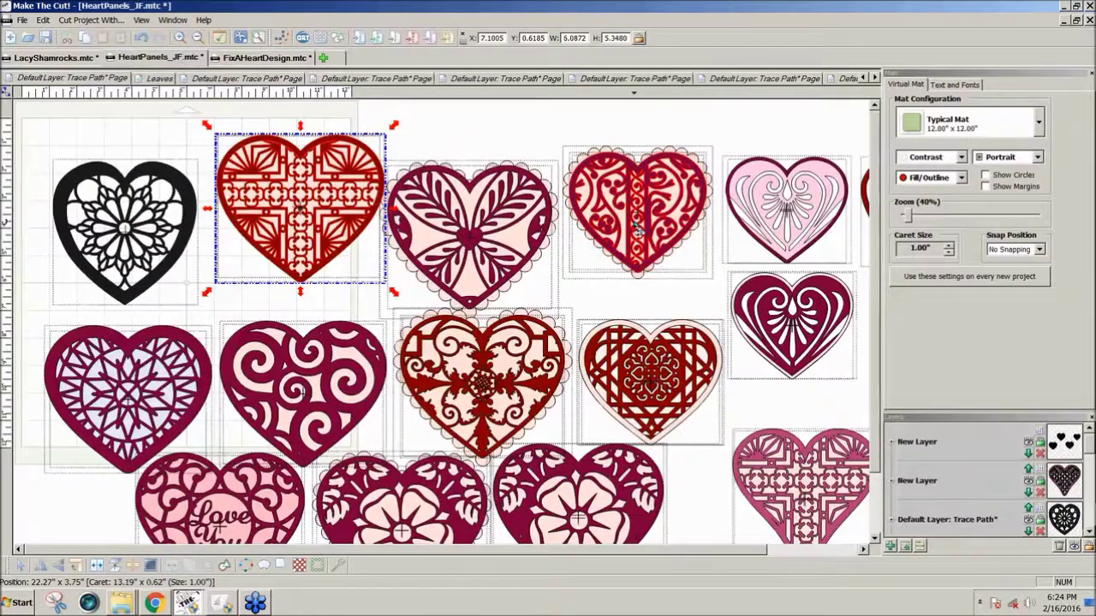
left_click(637, 230)
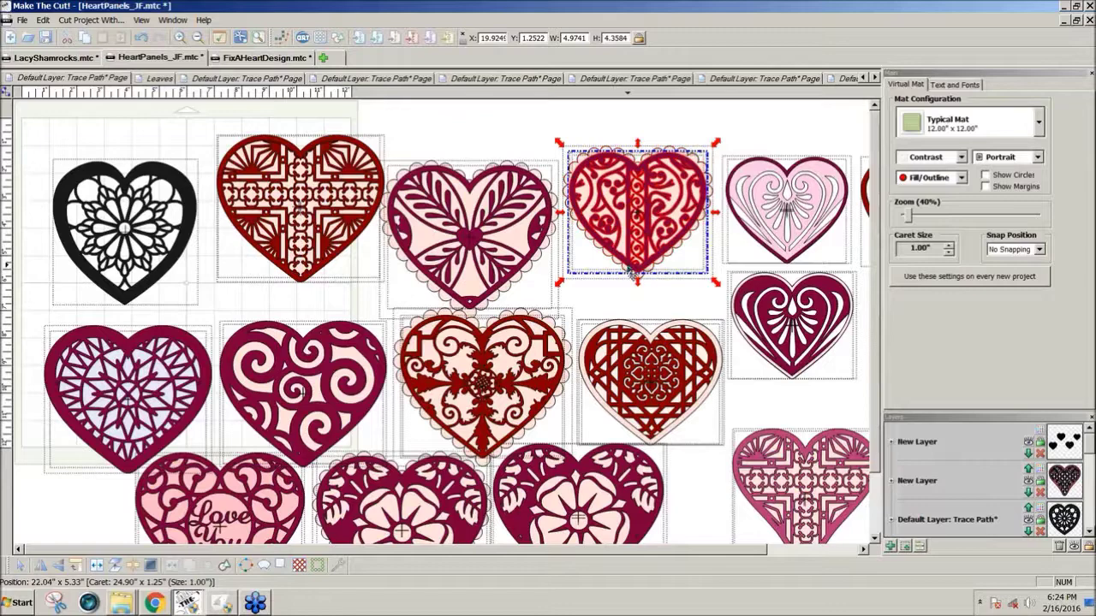
left_click(249, 59)
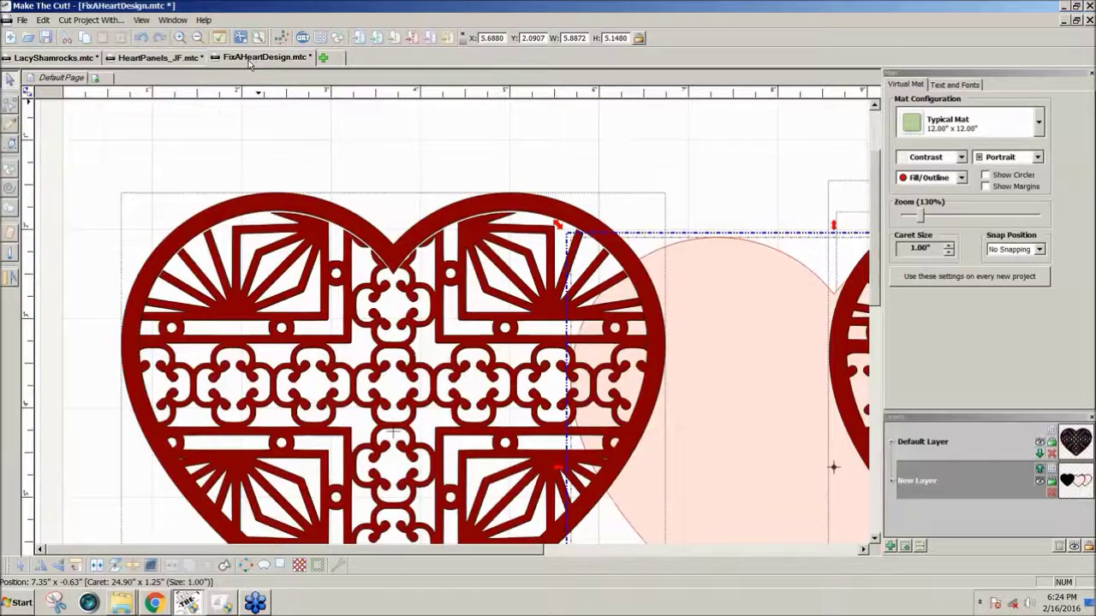
key("ctrl+Tab")
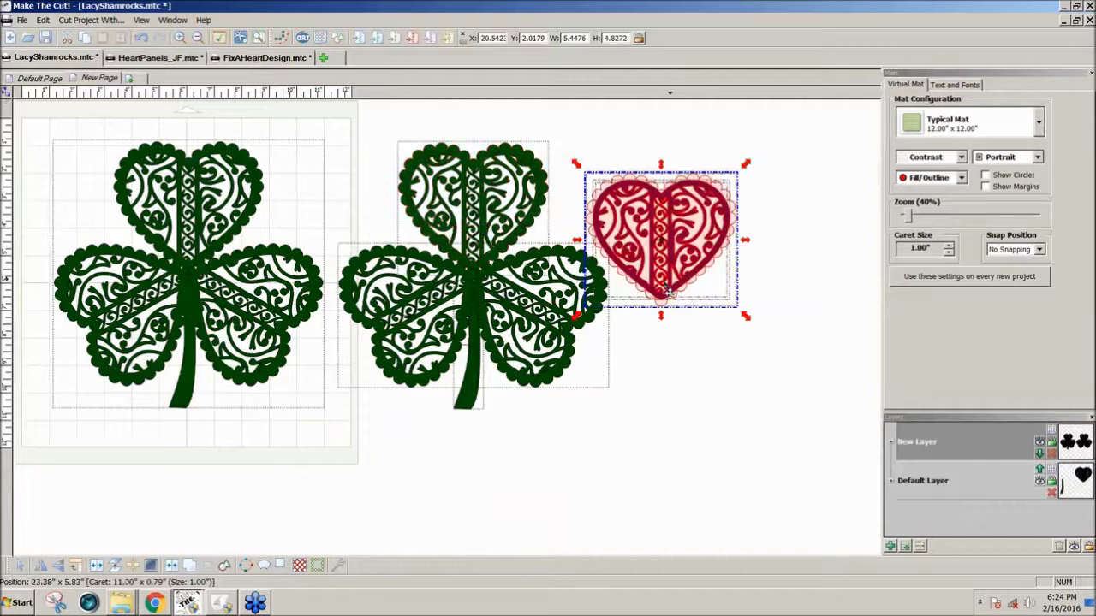
Move the burgundy lace heart below its scalloped backing and join the backing with its inner heart into an open frame
left_click_drag(664, 292, 723, 452)
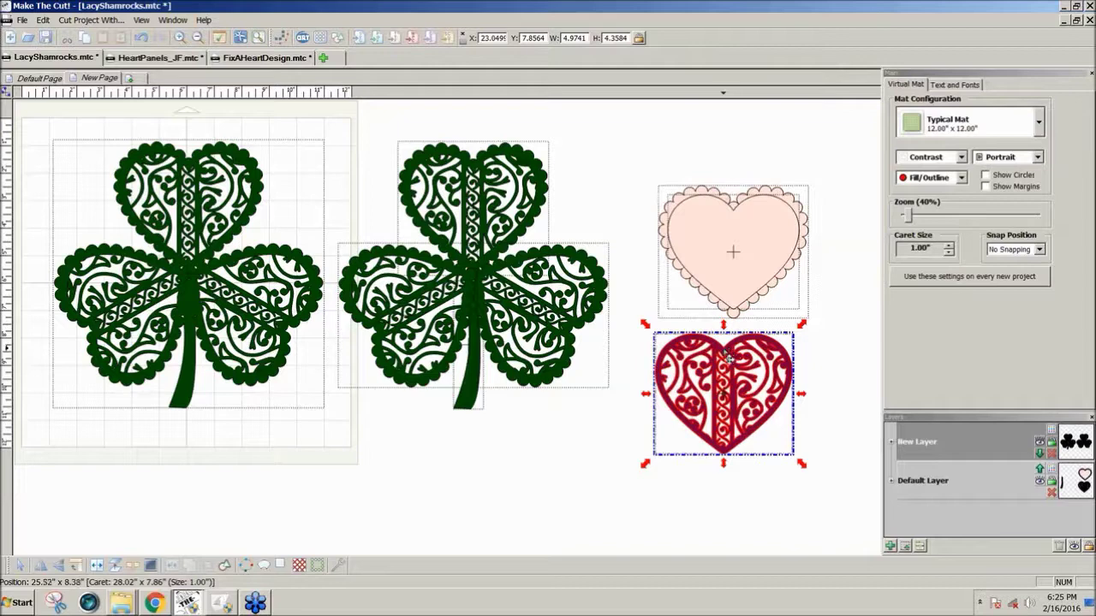
left_click_drag(726, 355, 718, 345)
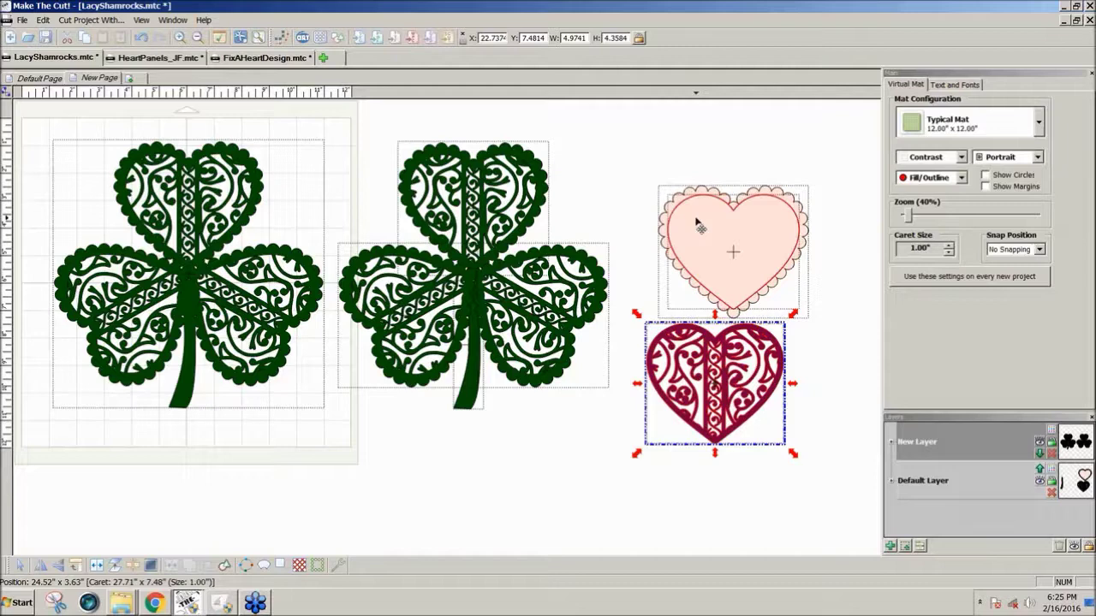
mouse_move(698, 224)
left_mouse_down()
mouse_move(777, 280)
mouse_move(699, 224)
left_mouse_up()
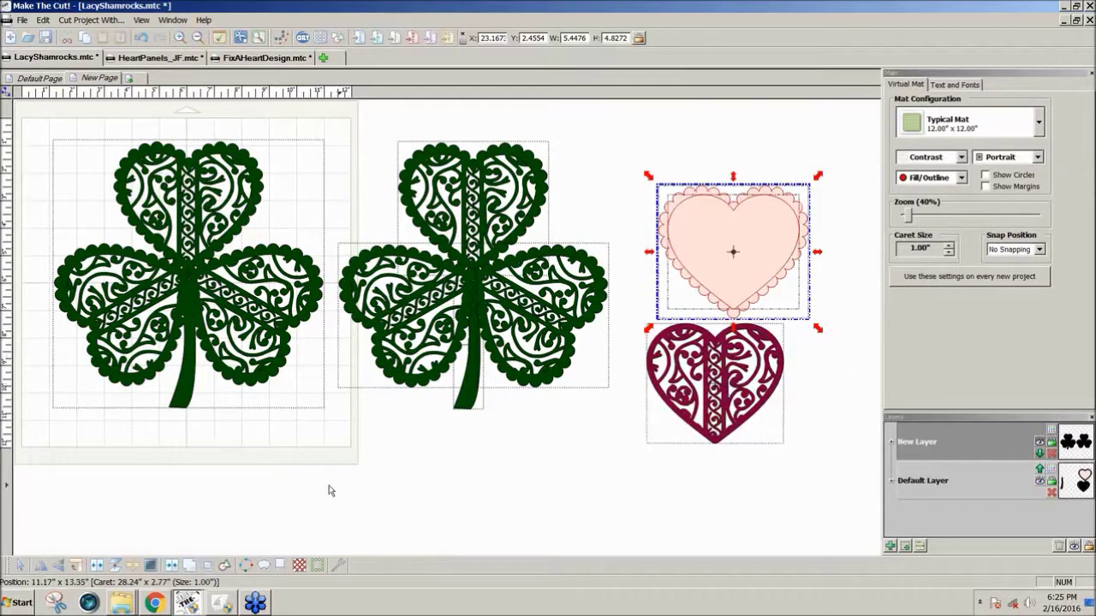
left_click(171, 567)
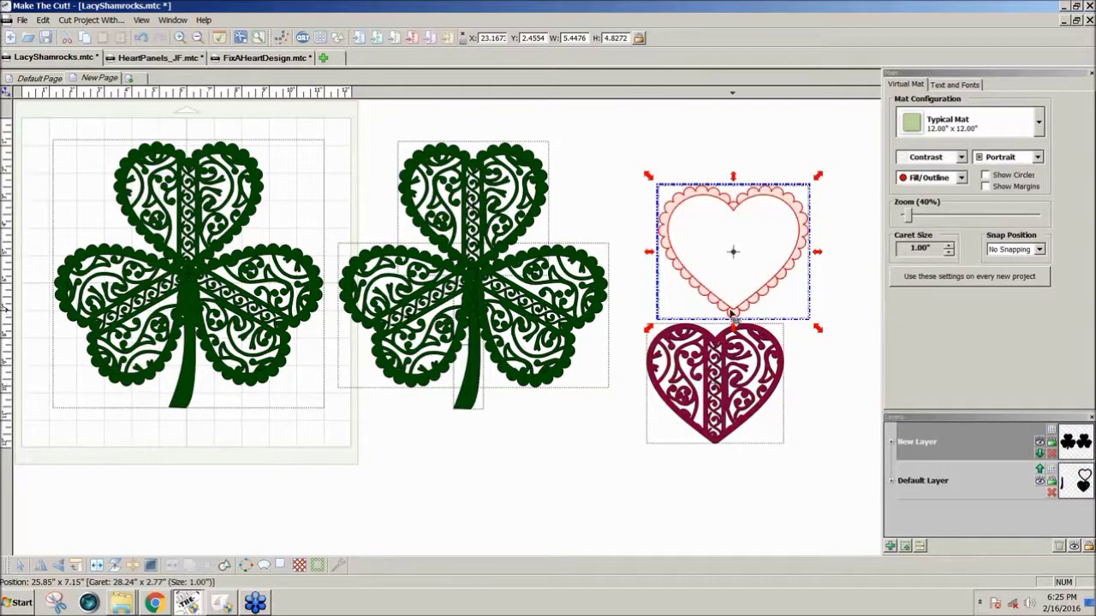
Fit the scalloped frame around the lace heart and weld the two into one shape
left_click_drag(732, 315, 718, 451)
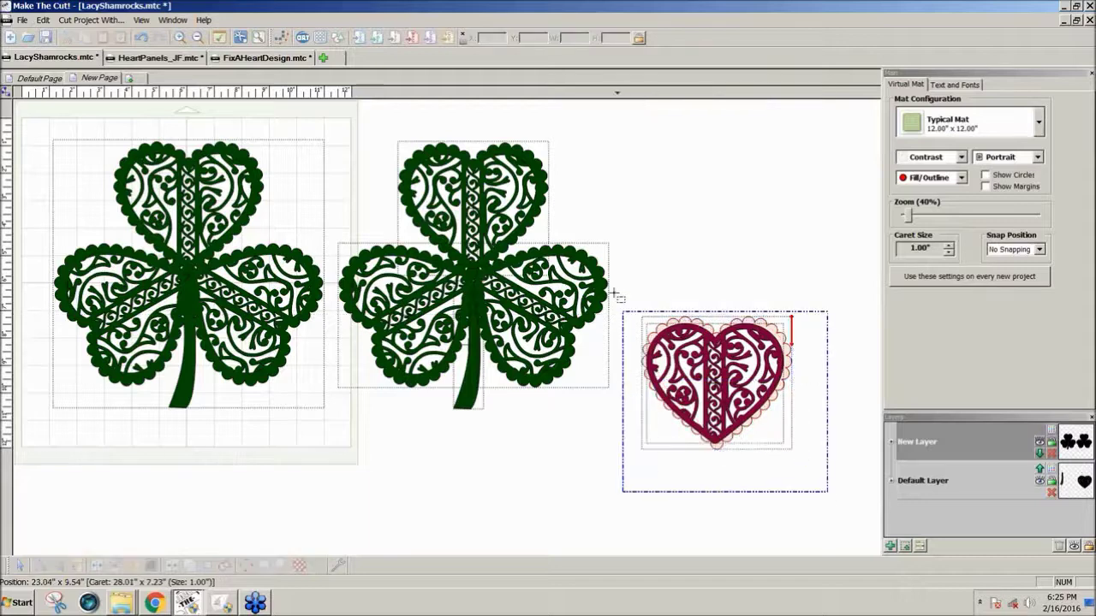
left_click_drag(716, 368, 715, 204)
left_click_drag(833, 365, 597, 131)
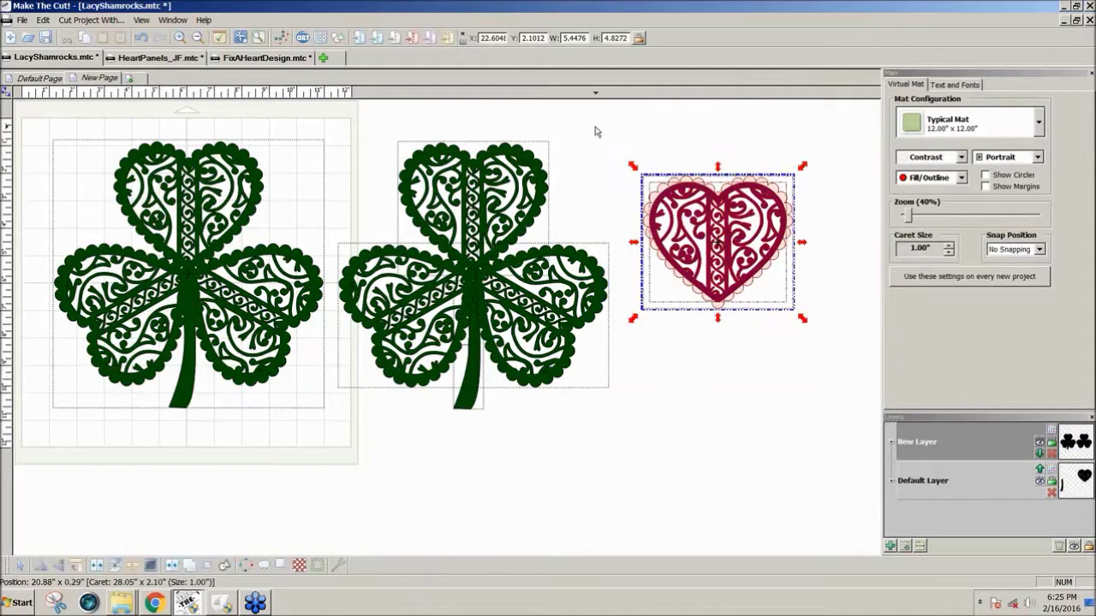
left_click(190, 565)
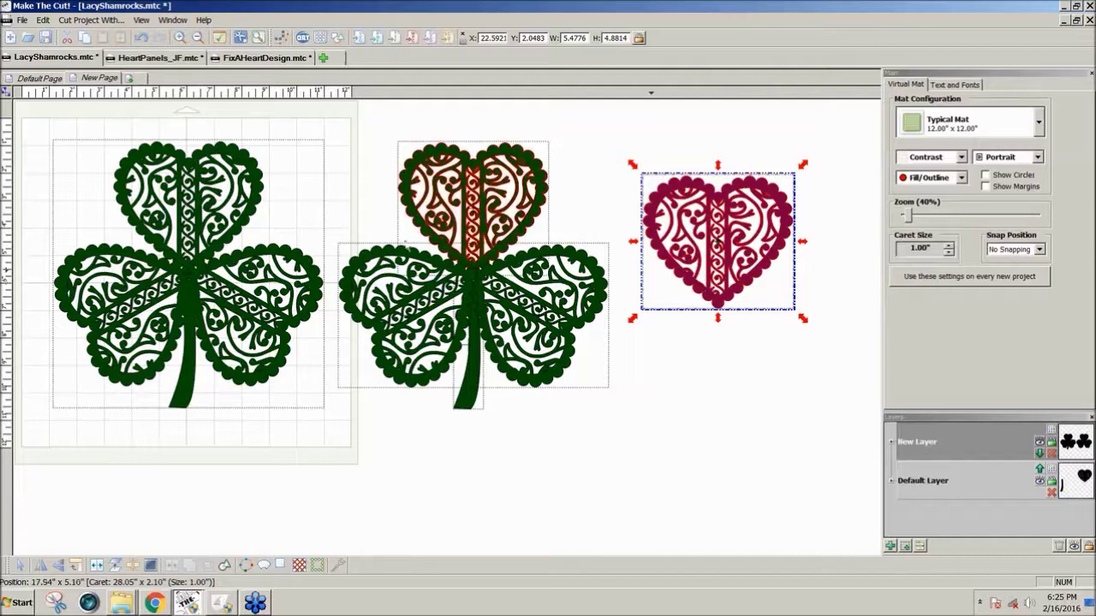
Pull the second green shamrock's heart leaves apart to show its pieces, fit them back around the stem, and select the whole shamrock
left_click(496, 198)
left_click_drag(497, 195, 496, 159)
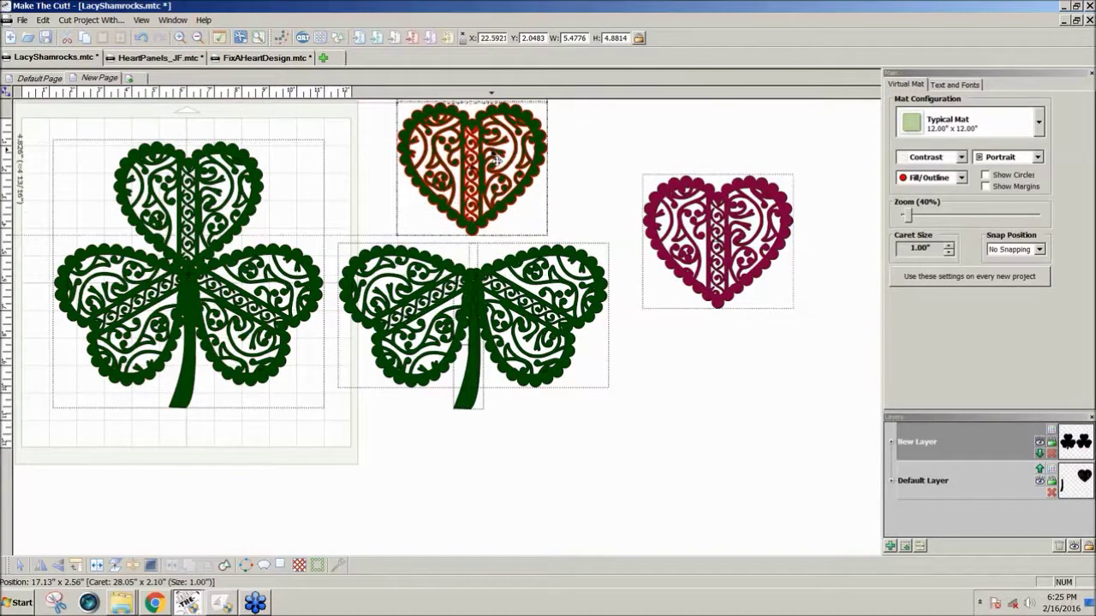
left_click_drag(527, 250, 570, 259)
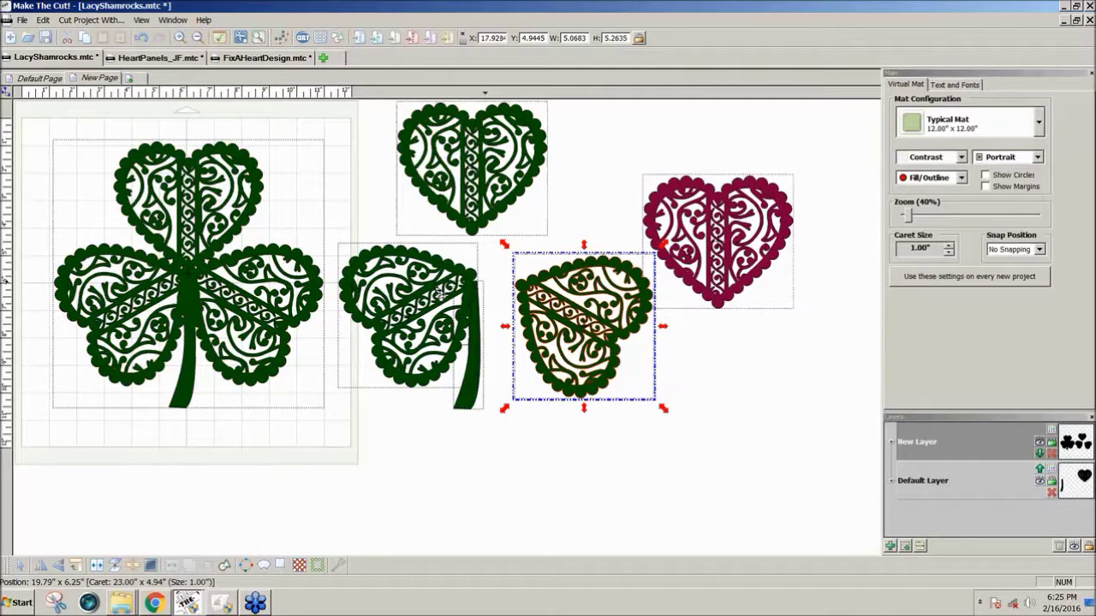
left_click_drag(439, 291, 531, 336)
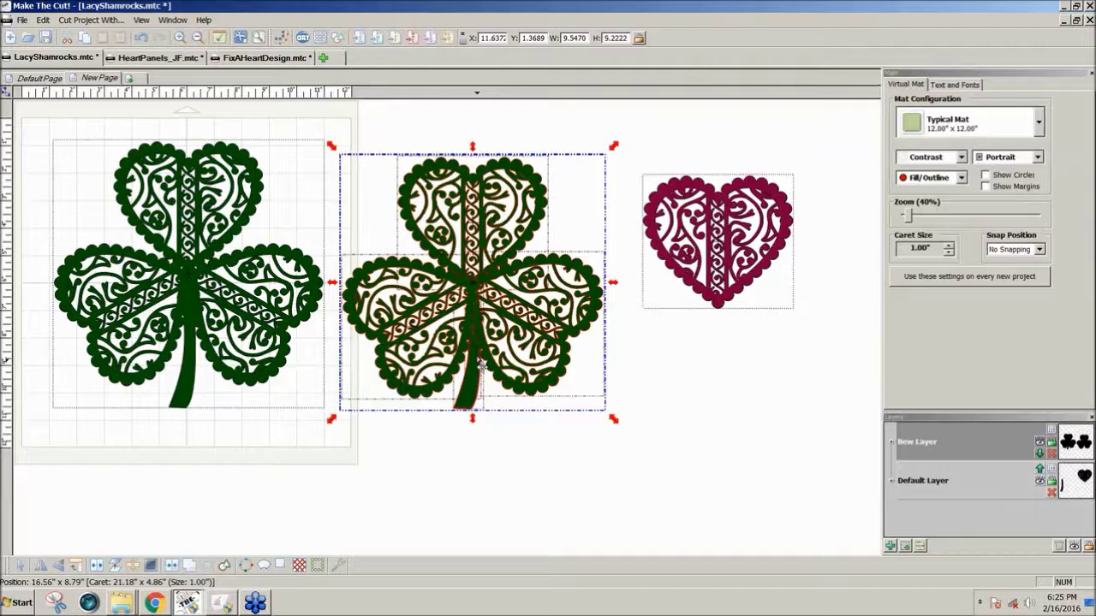
Move both green shamrocks off the mat and place the welded burgundy heart near the mat's upper edge
left_click_drag(481, 363, 789, 545)
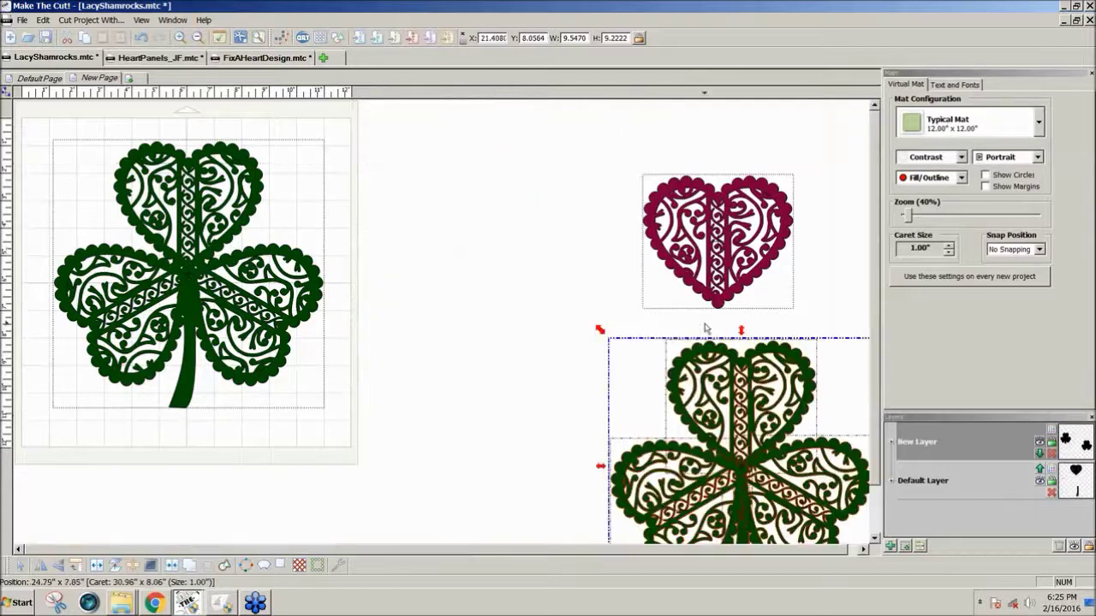
left_click(233, 250)
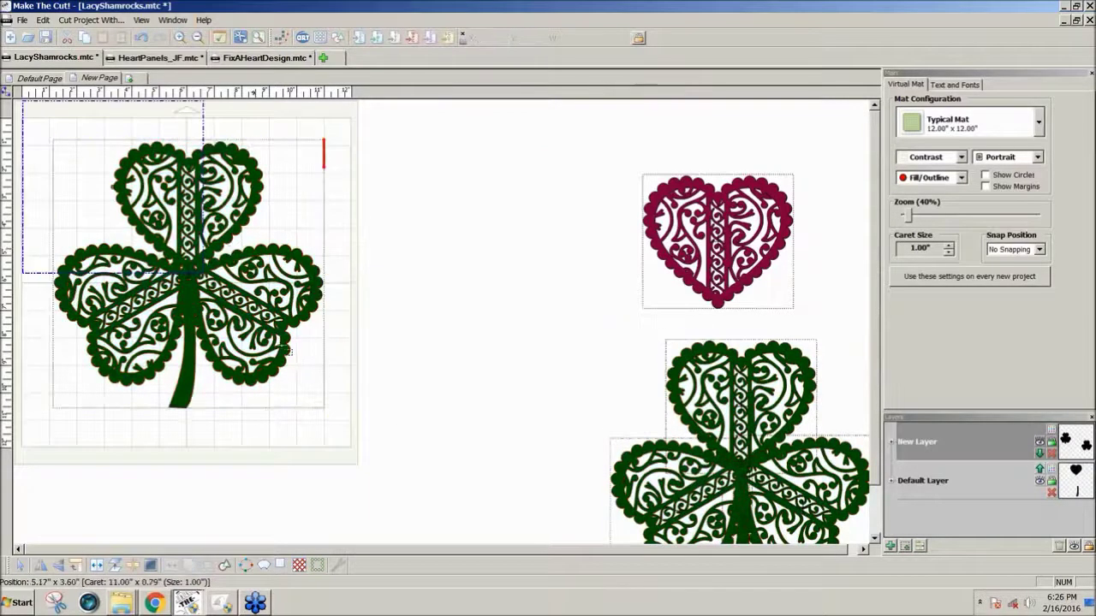
left_click_drag(320, 347, 656, 368)
left_click_drag(737, 290, 653, 270)
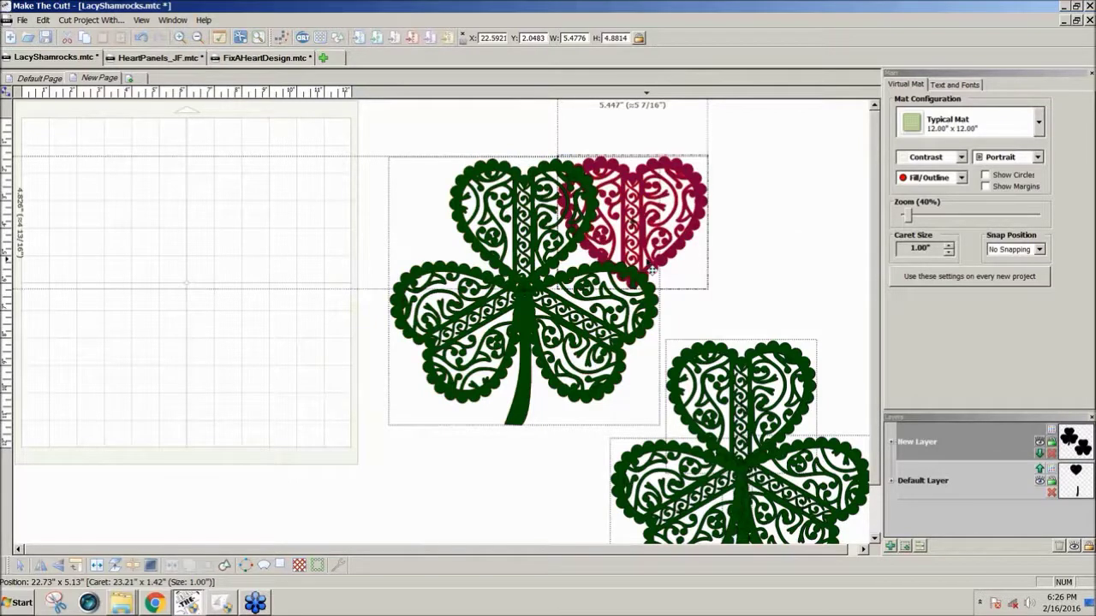
left_click_drag(652, 271, 194, 244)
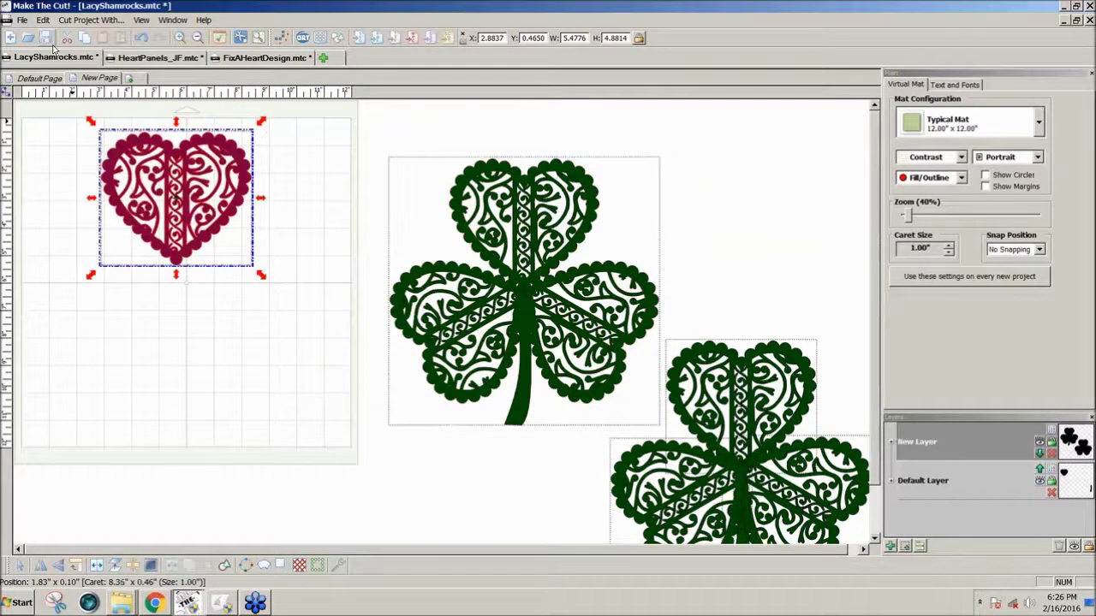
Start a rotated duplication of the burgundy heart with 2 copies and set the rotation to 120 degrees
left_click(43, 20)
mouse_move(197, 113)
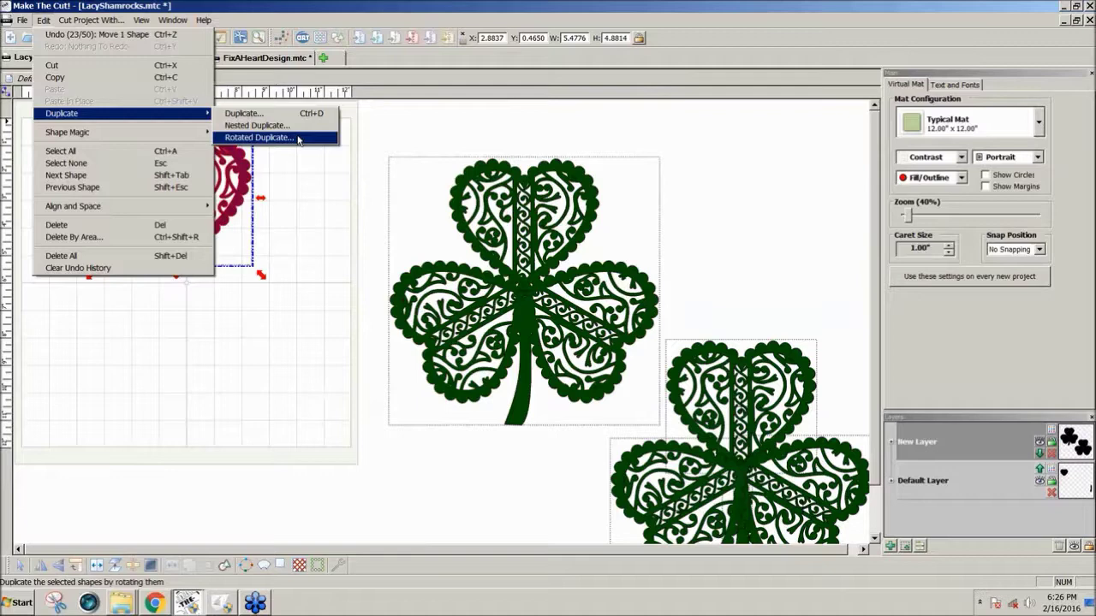
left_click(257, 137)
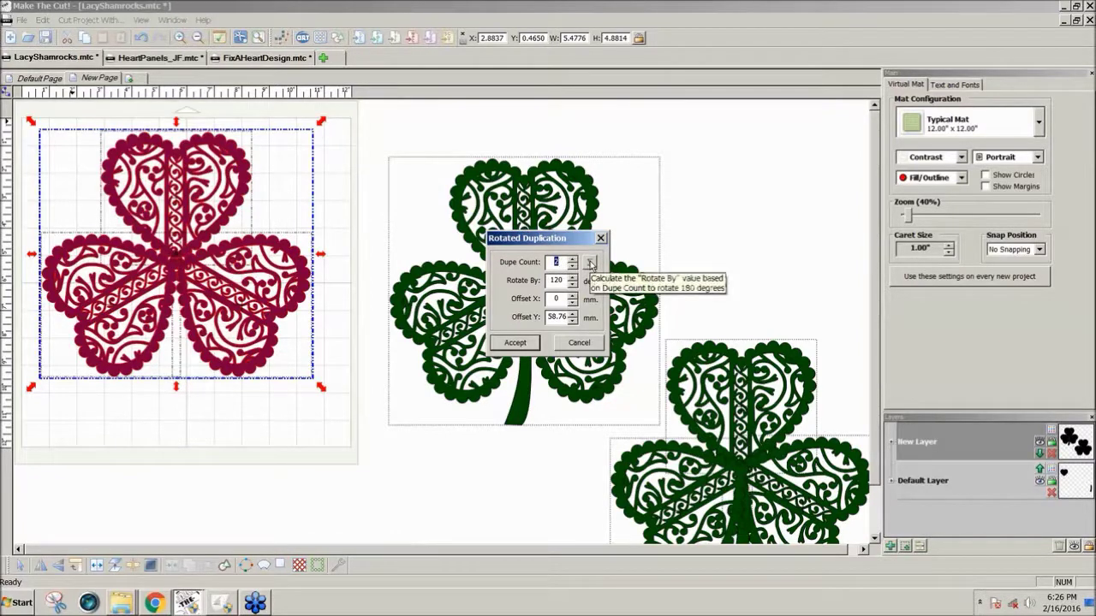
left_click(590, 262)
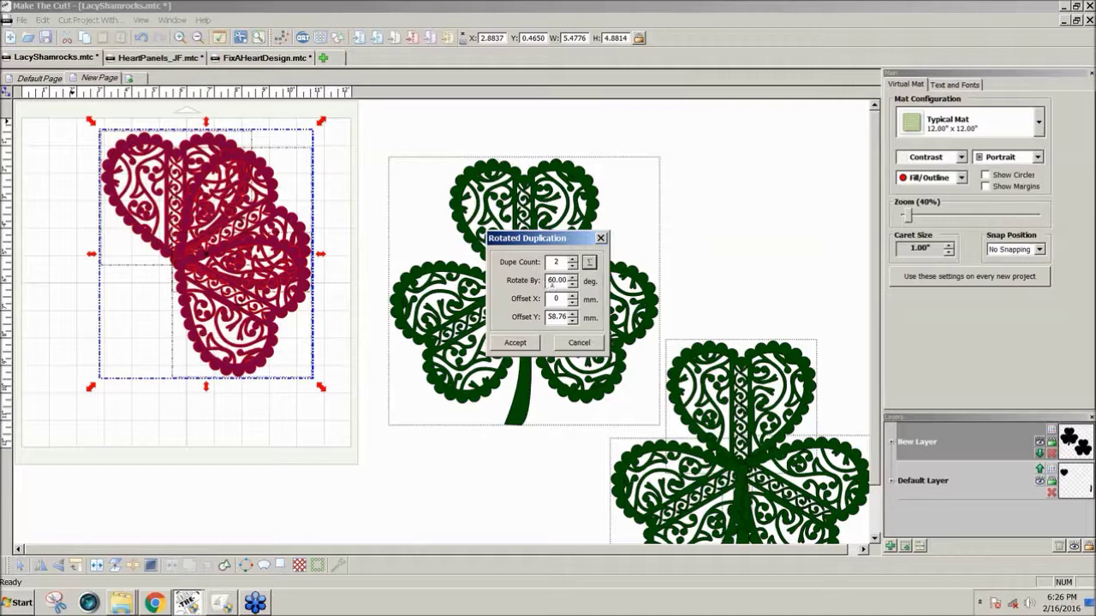
left_click_drag(549, 280, 567, 281)
type("120")
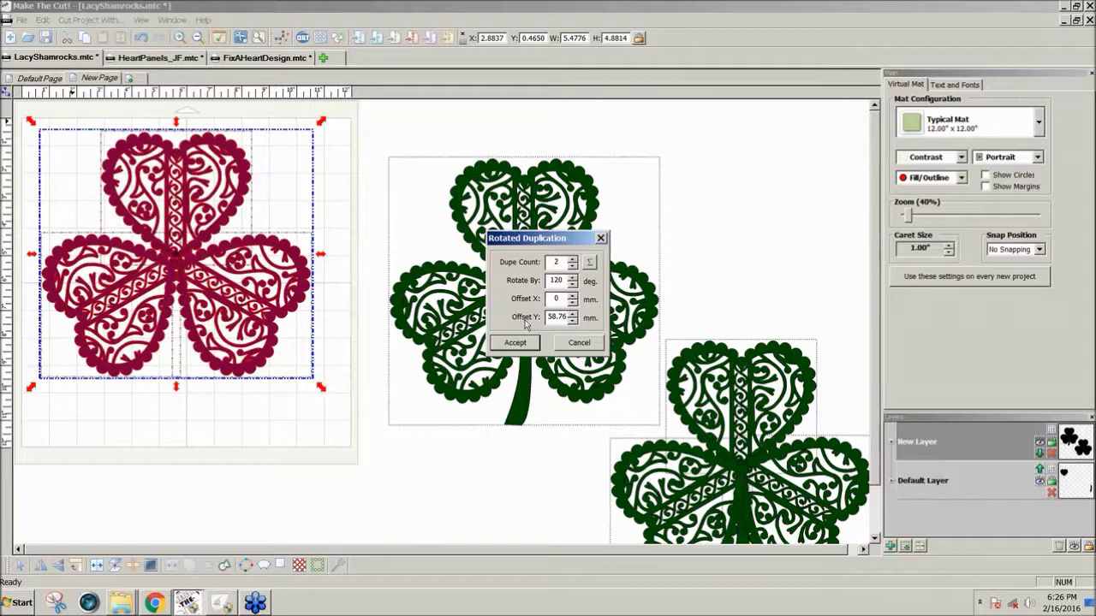
Try different vertical offsets for the rotated copies, between about 54.88 and 59.38 mm, to compare how the leaves meet
left_click(572, 322)
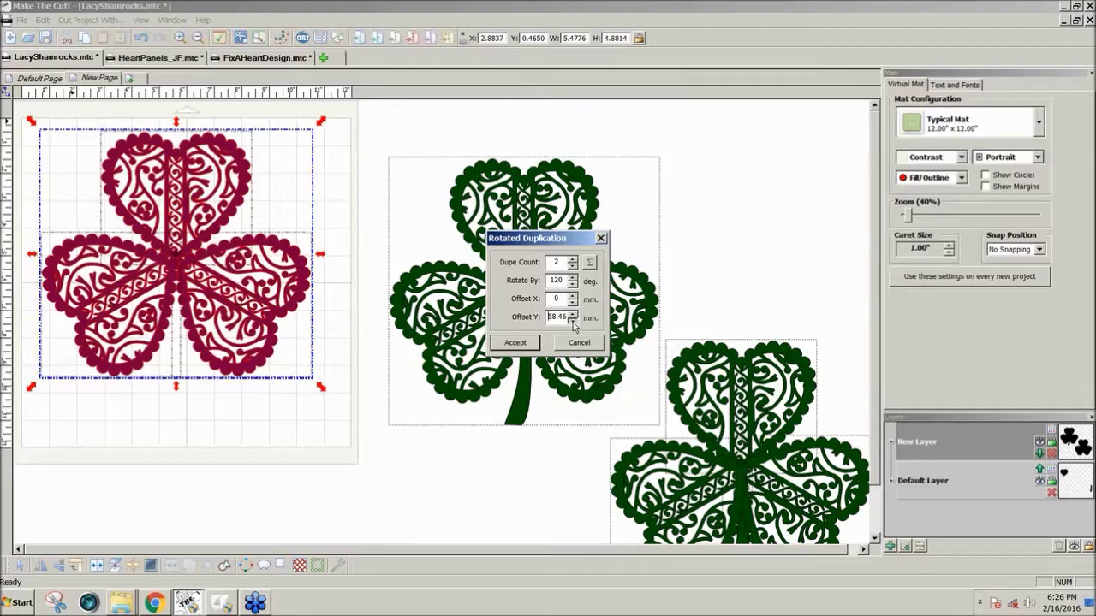
left_click(573, 322)
left_click(572, 321)
left_click(572, 321)
left_click(573, 322)
left_click(573, 322)
left_click(573, 322)
left_click(573, 322)
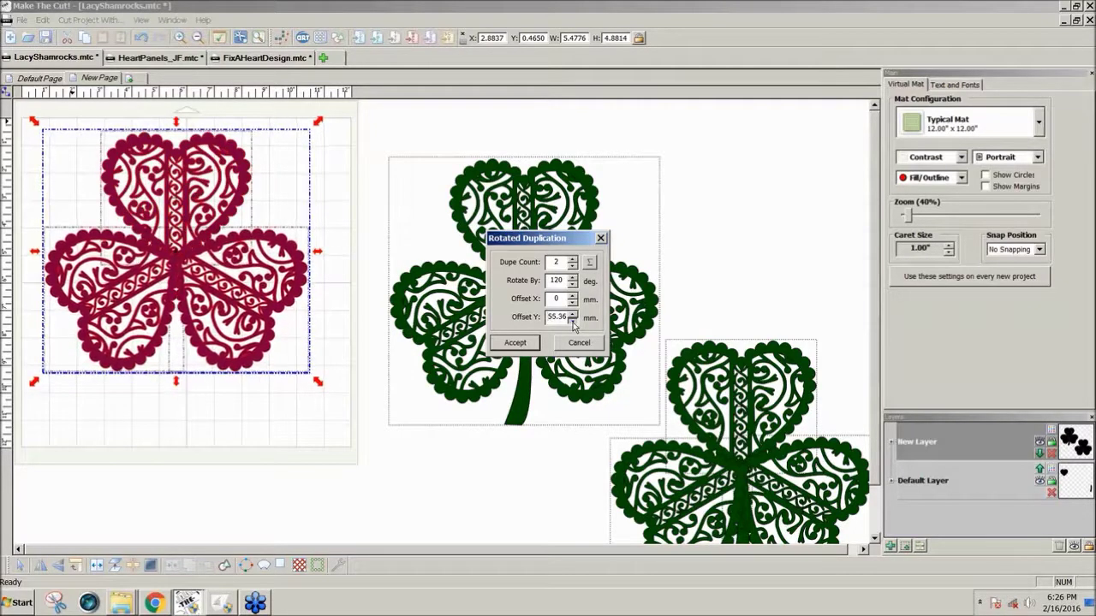
left_click(573, 322)
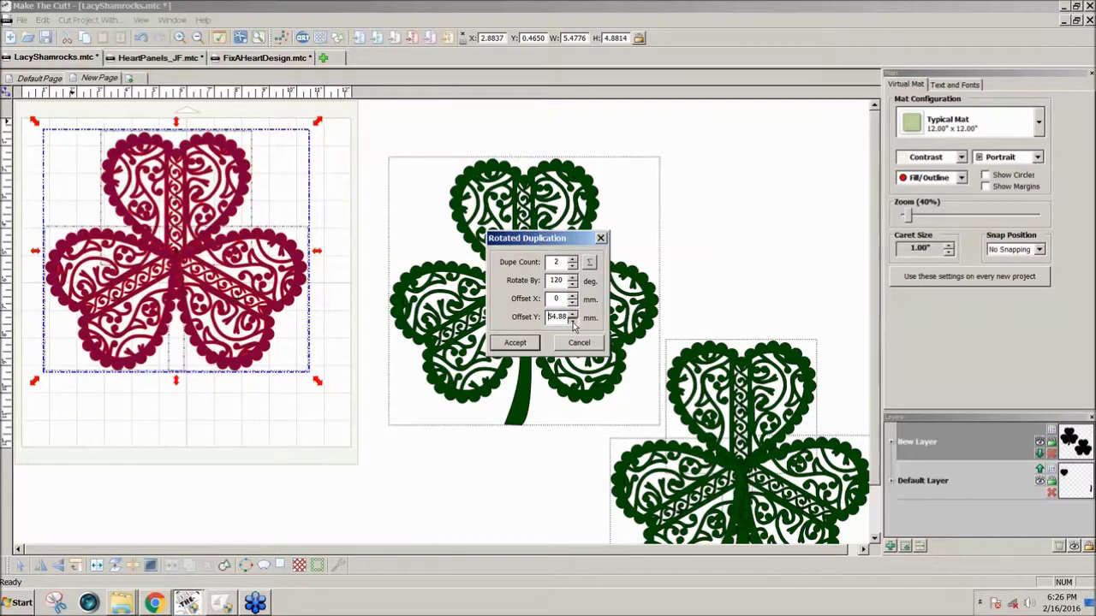
left_click(572, 322)
left_click(572, 315)
left_click(572, 315)
left_click(573, 315)
left_click(572, 315)
left_click(573, 315)
left_click(572, 315)
left_click(573, 315)
left_click(572, 315)
left_click(572, 315)
left_click(572, 315)
left_click(573, 315)
left_click(572, 315)
left_click(573, 316)
left_click(573, 315)
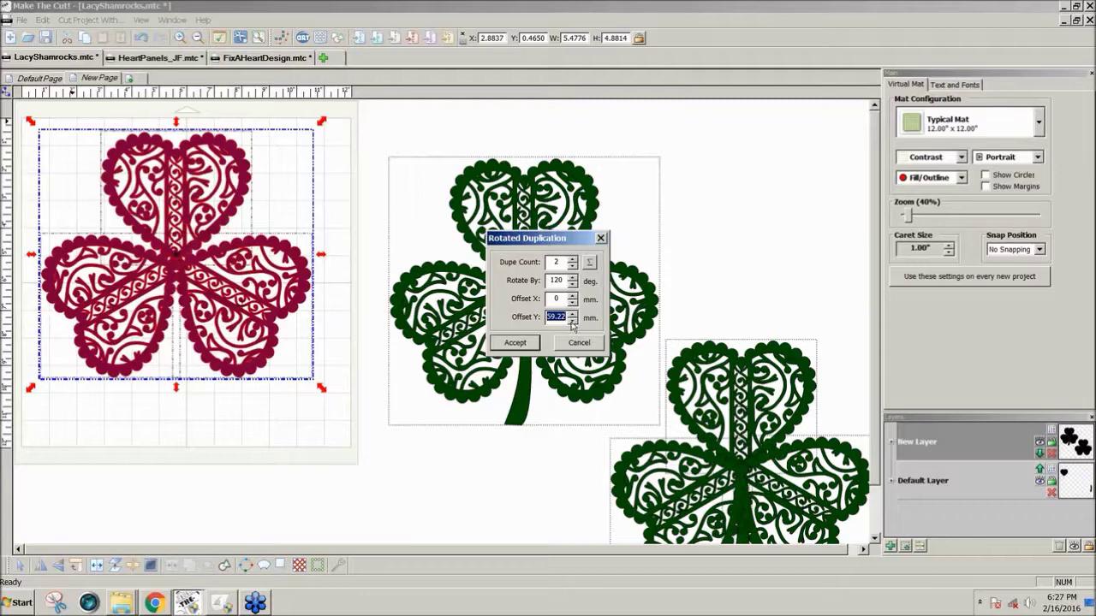
left_click(576, 317)
left_click(573, 315)
left_click(572, 315)
left_click(572, 315)
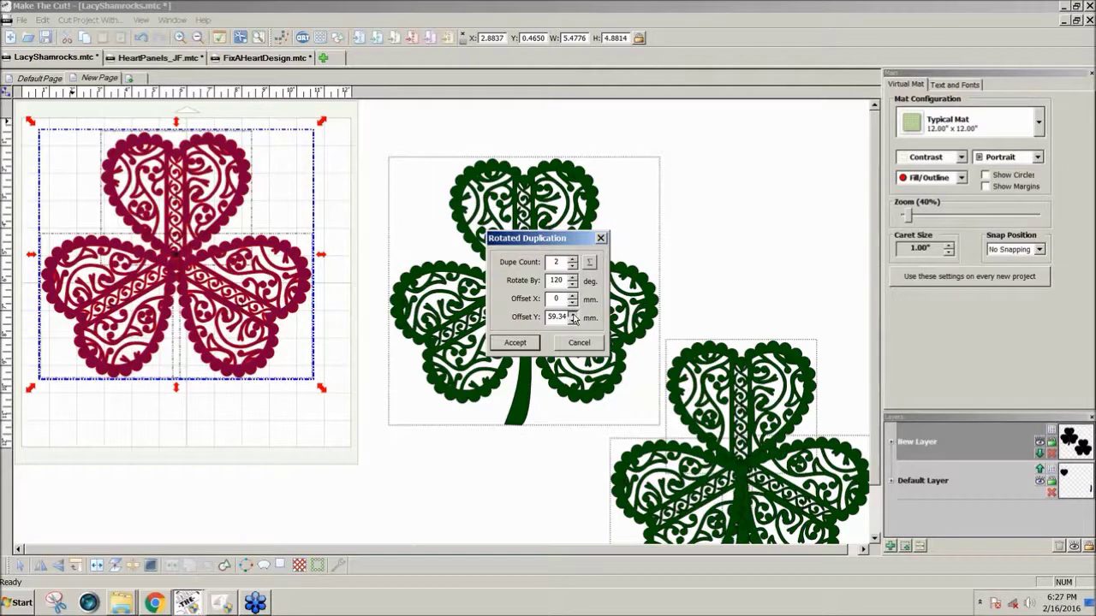
left_click(572, 315)
left_click(572, 315)
left_click(573, 315)
left_click(573, 315)
left_click(573, 322)
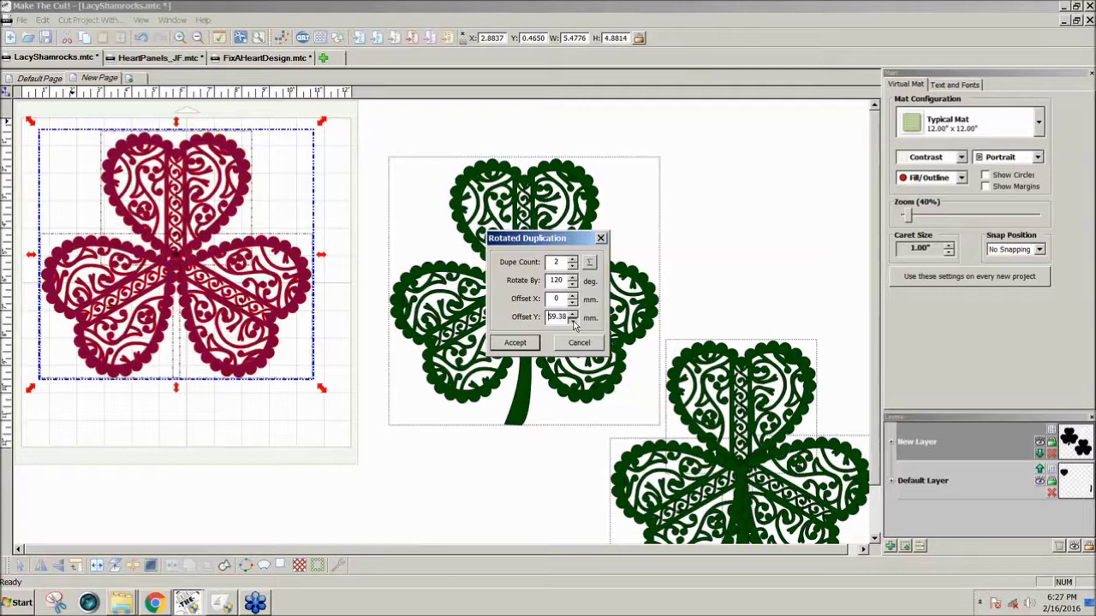
left_click(572, 322)
left_click(572, 321)
left_click(572, 322)
left_click(572, 322)
left_click(572, 313)
left_click(572, 313)
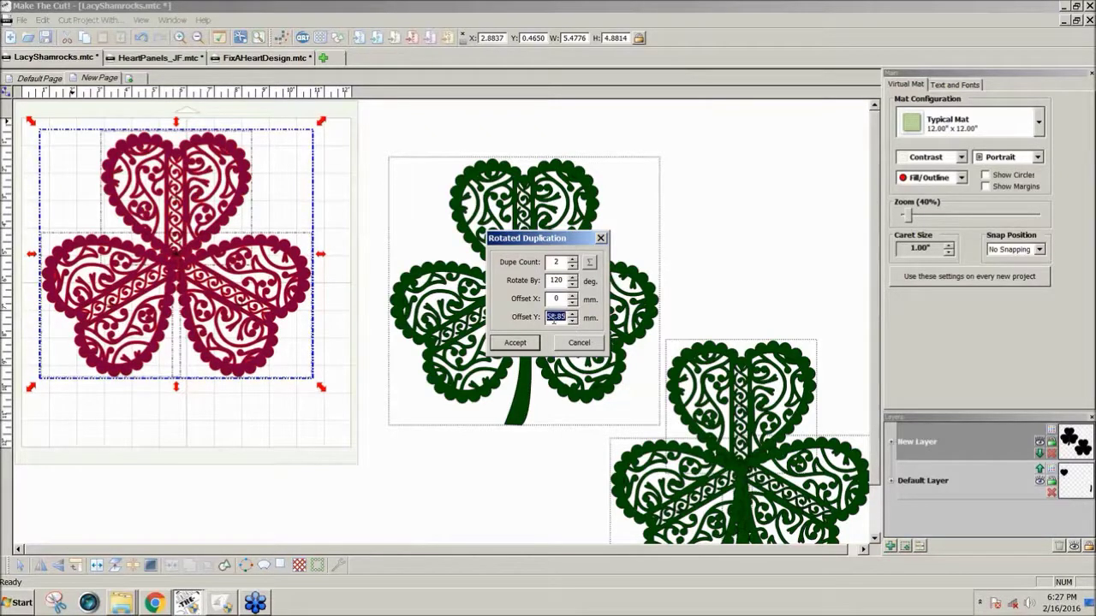
Enter a slightly larger vertical offset so the three leaves meet at their points, accept the duplication, and clear the selection
type("6")
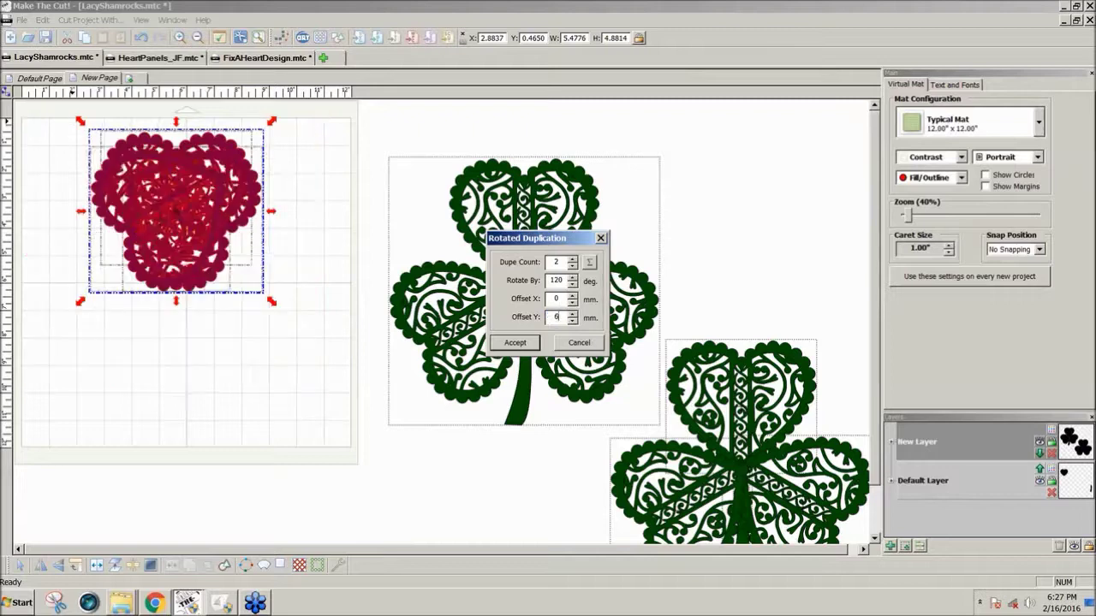
type("50")
key("Return")
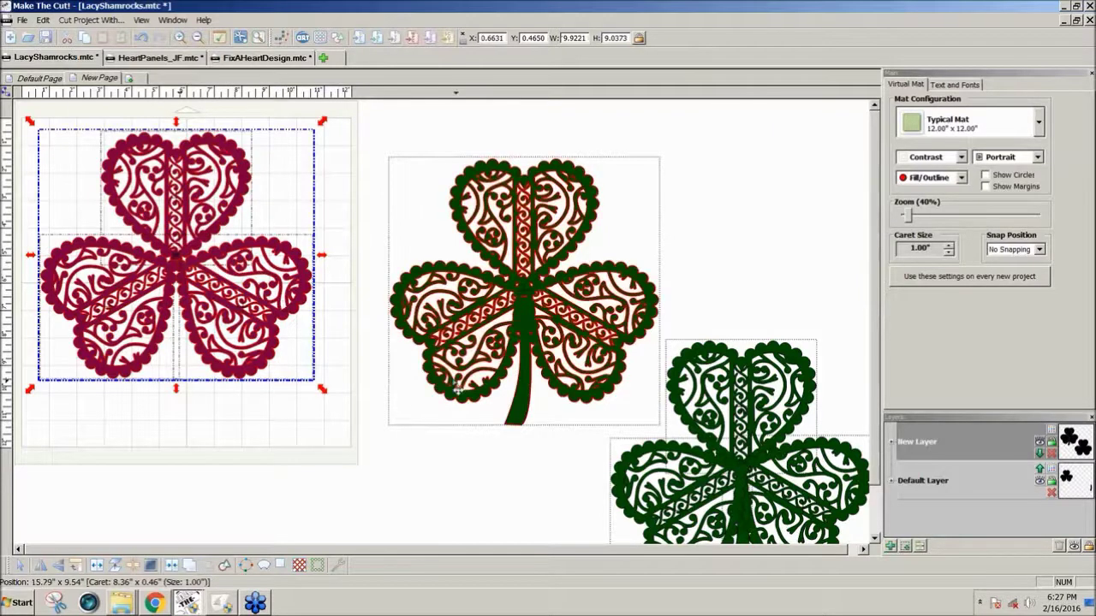
left_click(337, 435)
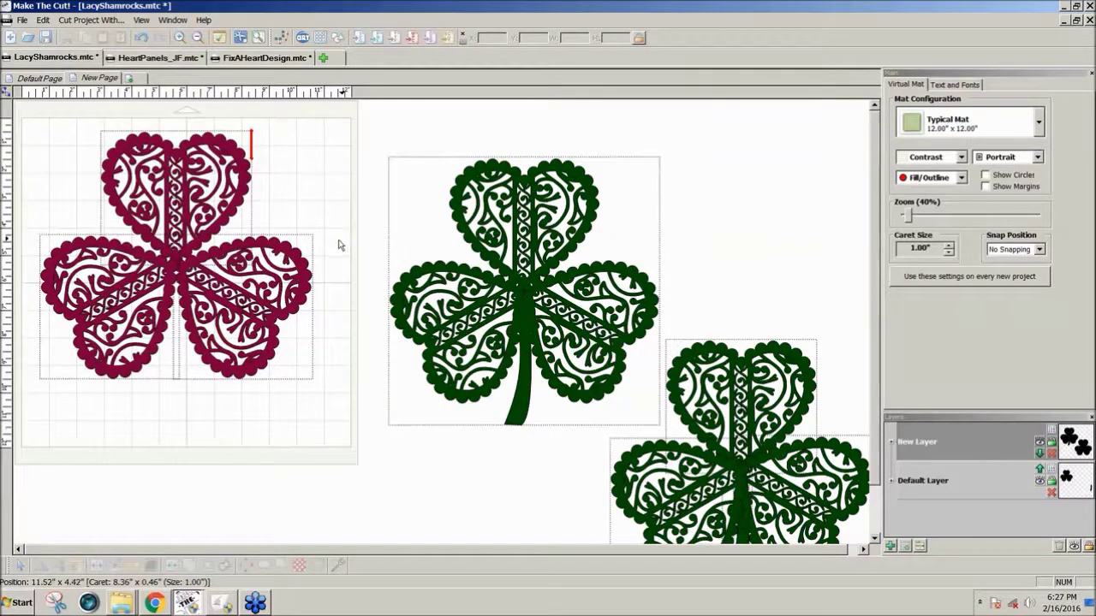
Add a square from the basic shapes, narrow it to about 0.42 inch wide, and place it just below where the leaves meet
left_click(338, 38)
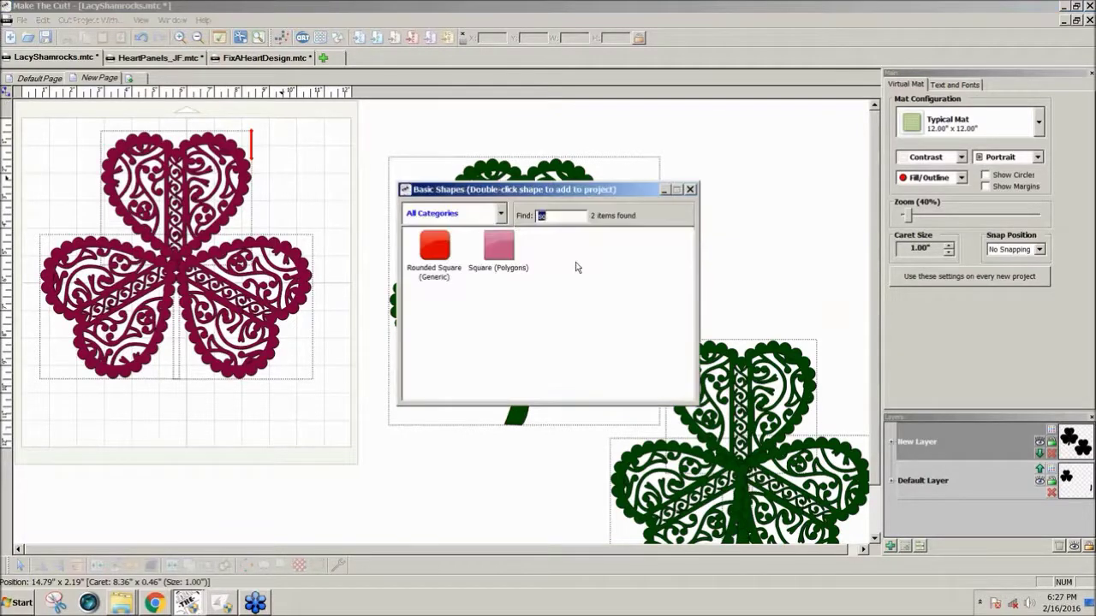
double_click(497, 248)
left_click(690, 189)
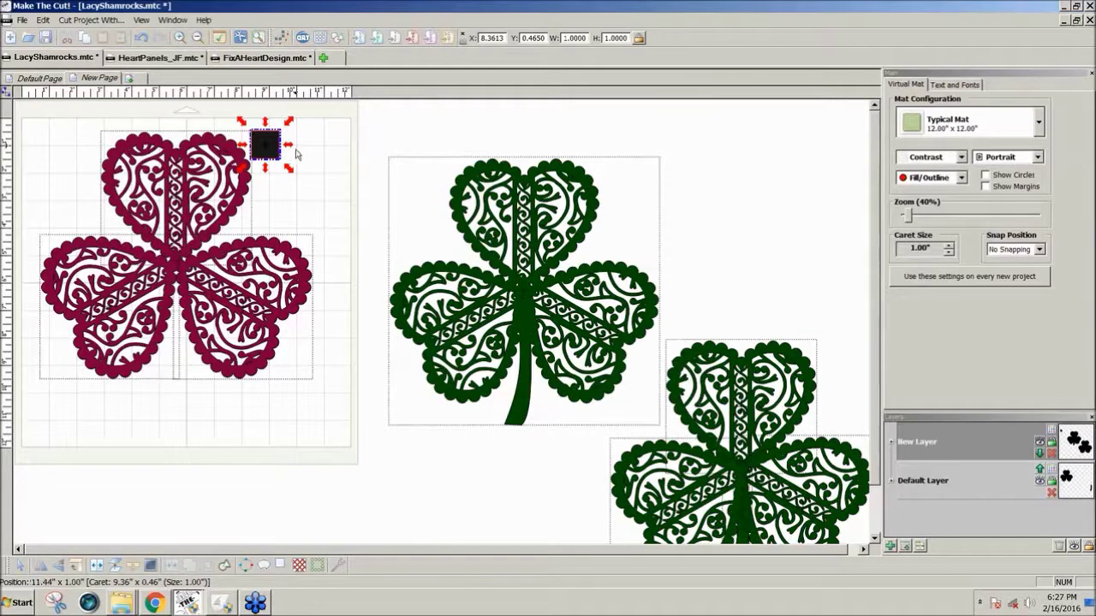
left_click_drag(269, 154, 195, 292)
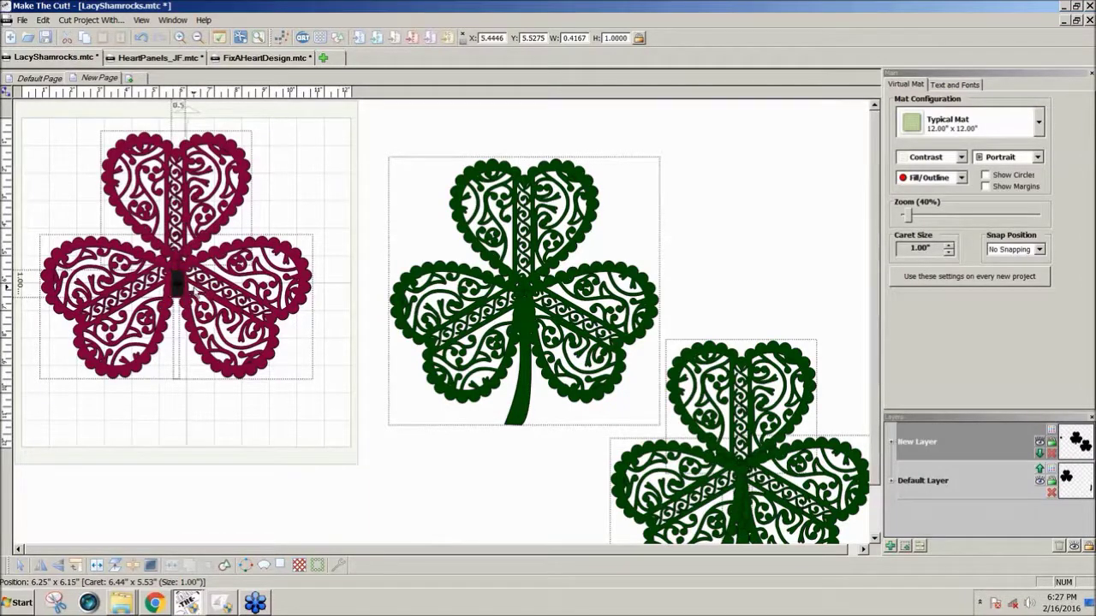
Stretch the square into a stem about 4.19 inches long and flare its lower end to about 0.92 inch wide
left_click_drag(177, 343, 173, 387)
left_click_drag(170, 401, 171, 402)
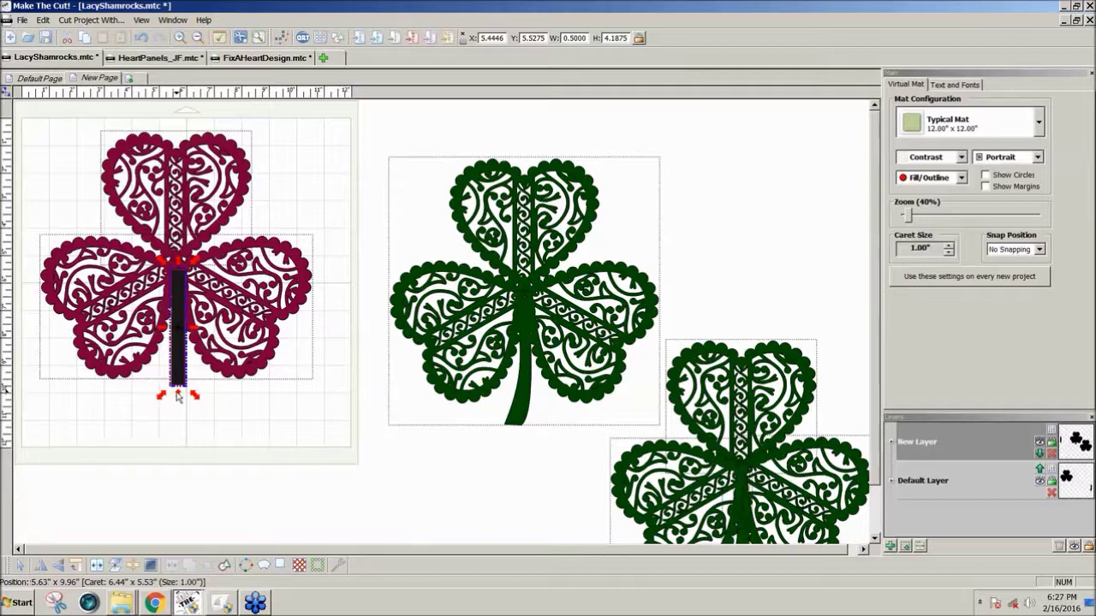
left_click(180, 389)
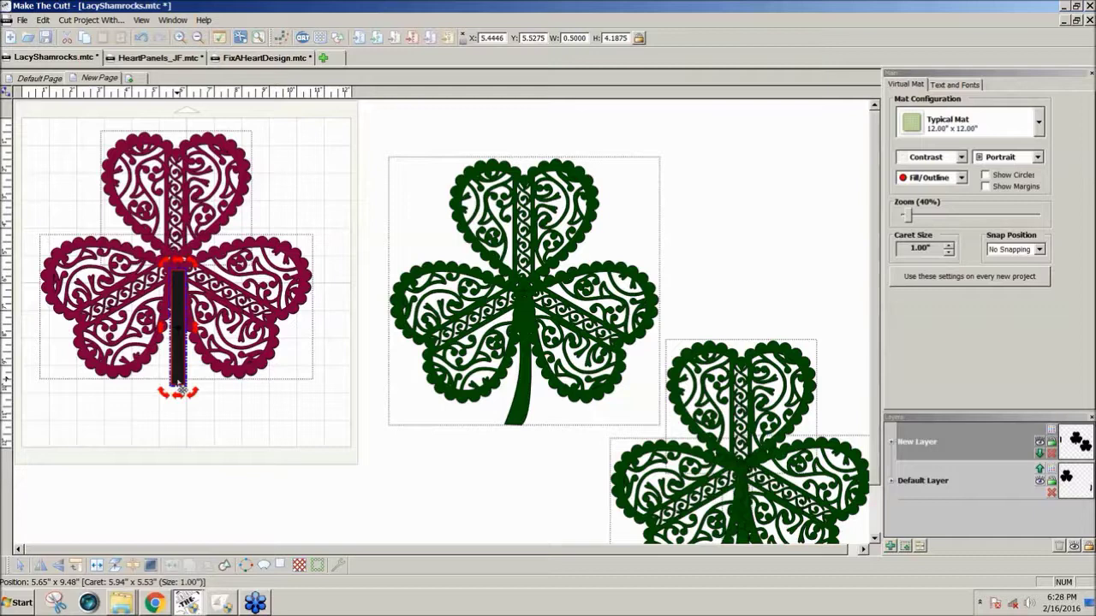
left_click(181, 389)
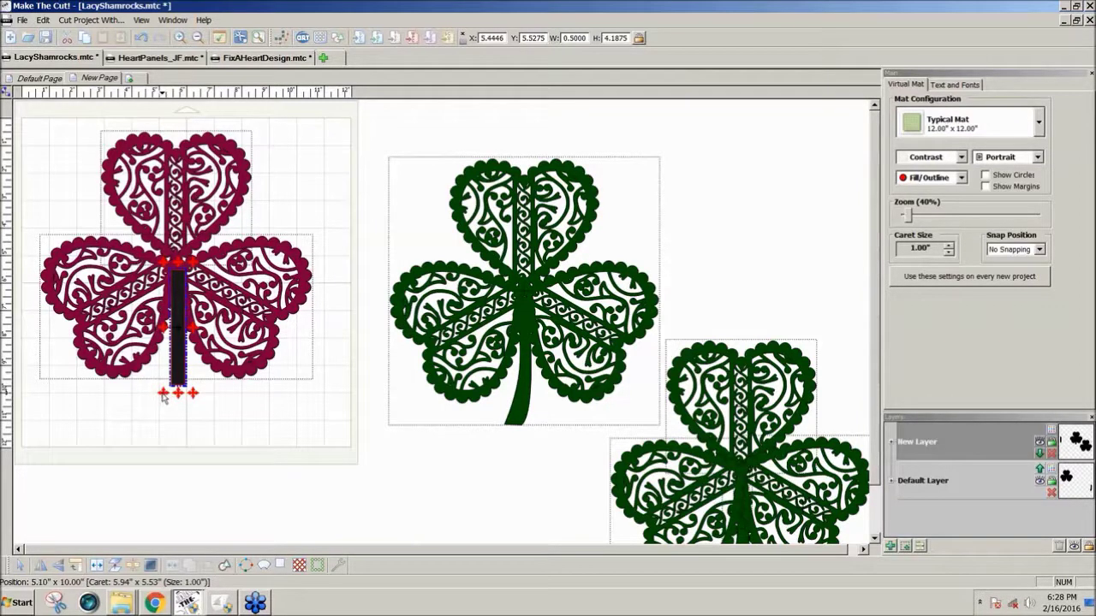
left_click_drag(163, 397, 197, 395)
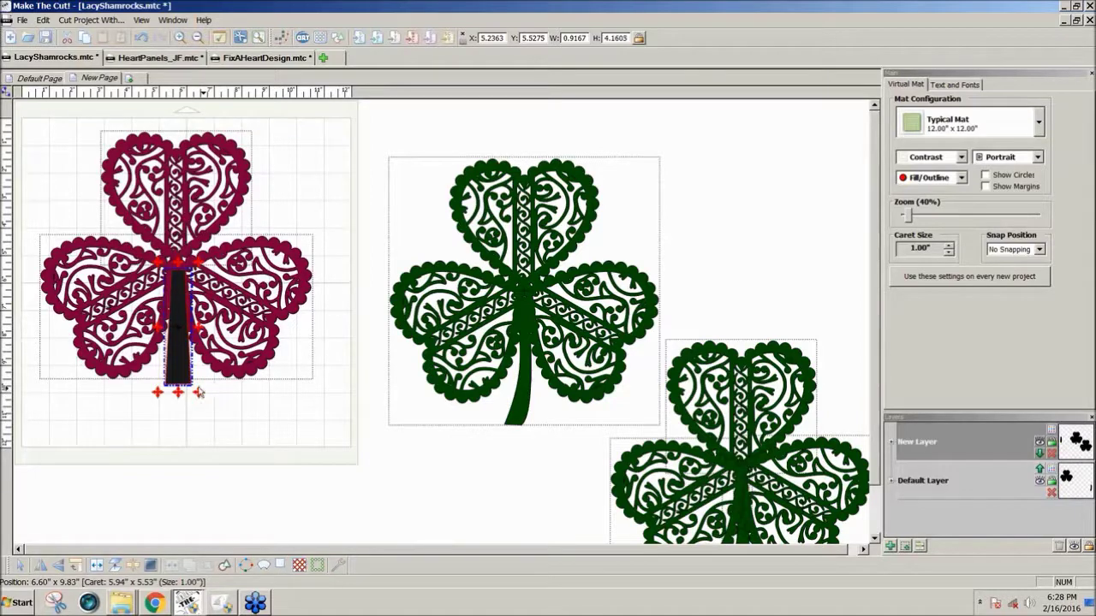
Edit the stem at node level, moving its lower-right corner inward and bending its left edge into a curve
left_click(6, 94)
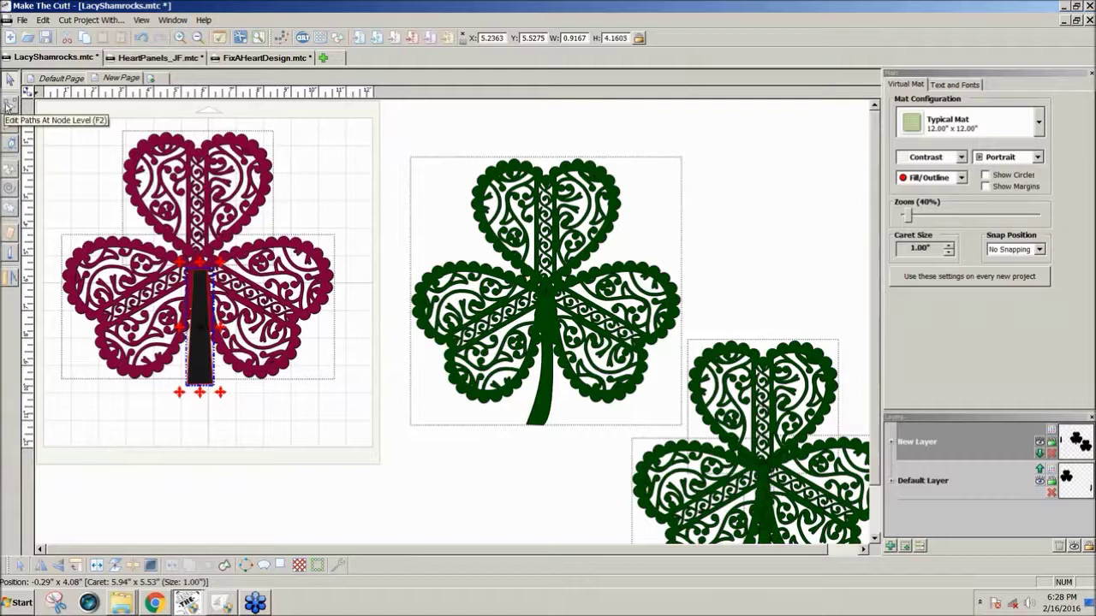
left_click(7, 104)
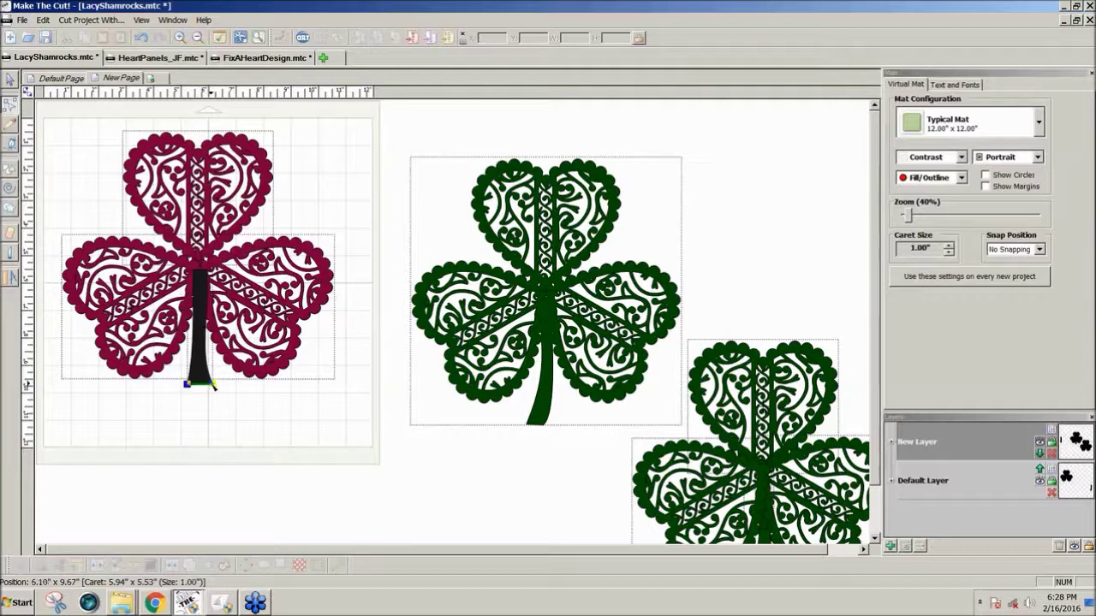
left_click_drag(214, 385, 196, 383)
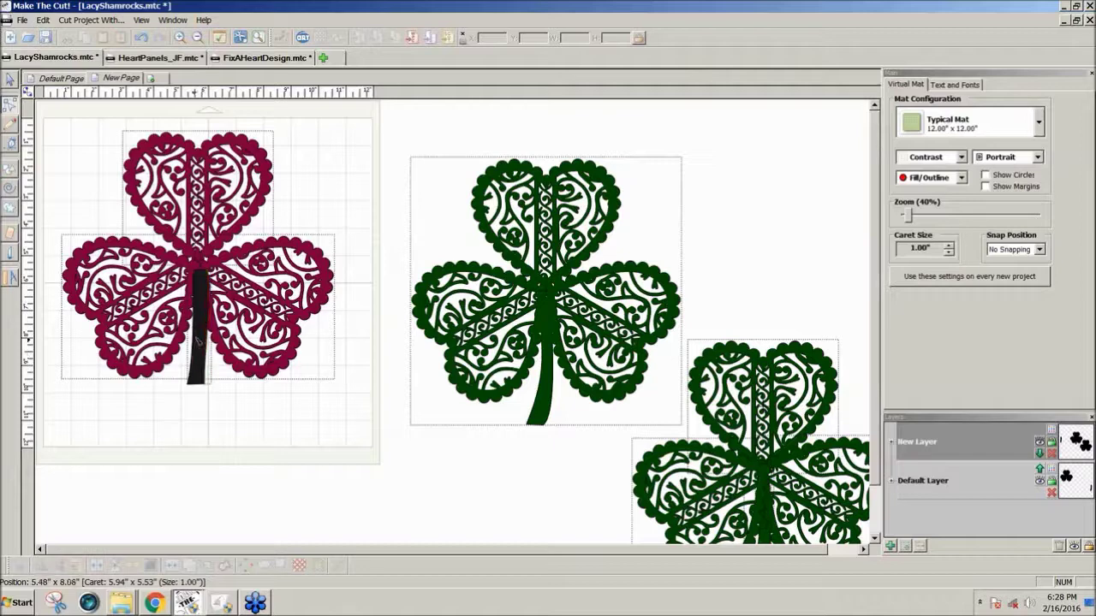
left_click_drag(195, 327, 206, 394)
left_click(200, 386)
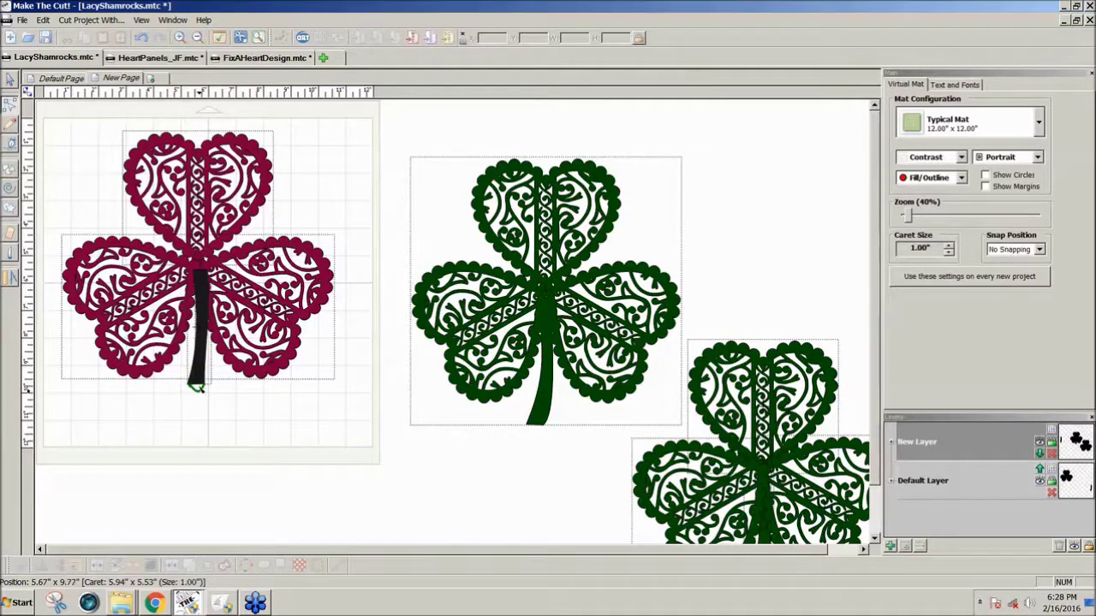
left_click_drag(198, 387, 220, 381)
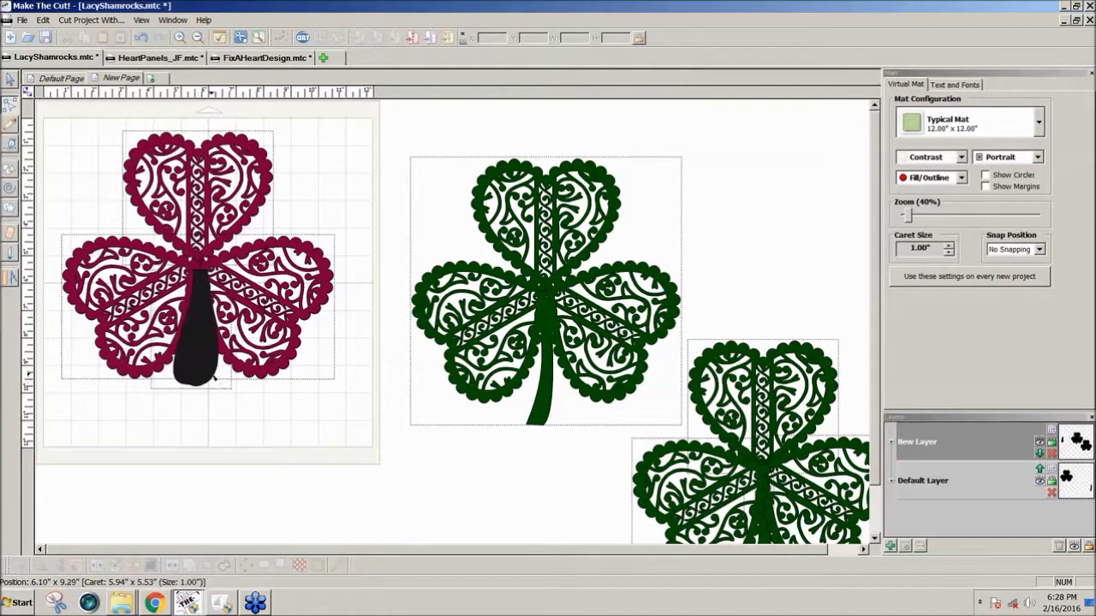
key("ctrl+z")
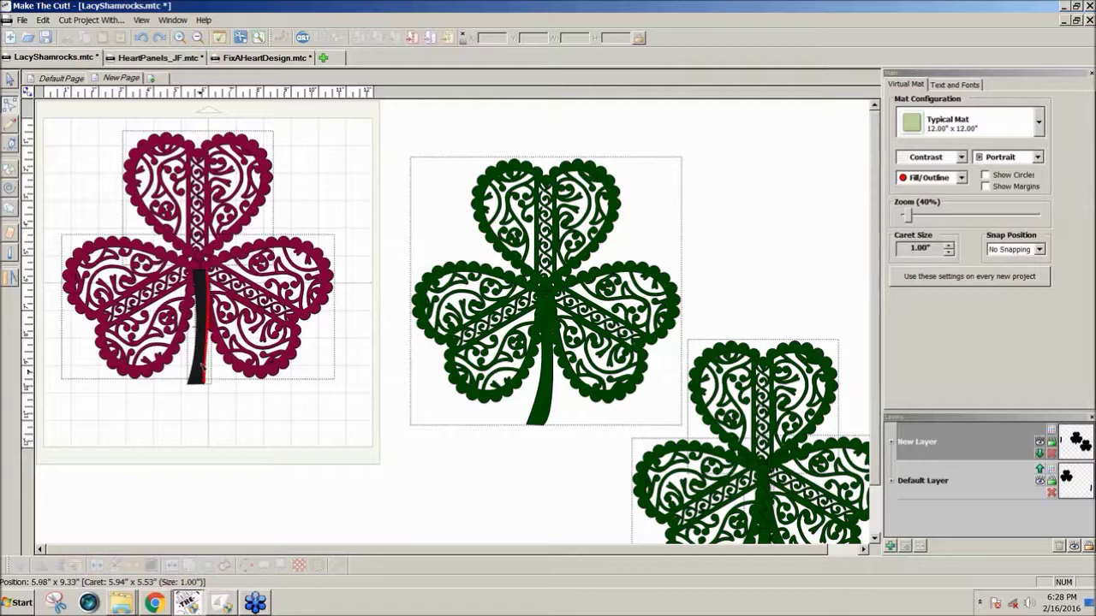
Bow the stem's right edge outward and shift its lower-left corner slightly outward to finish the curved stem
left_click_drag(207, 369, 212, 369)
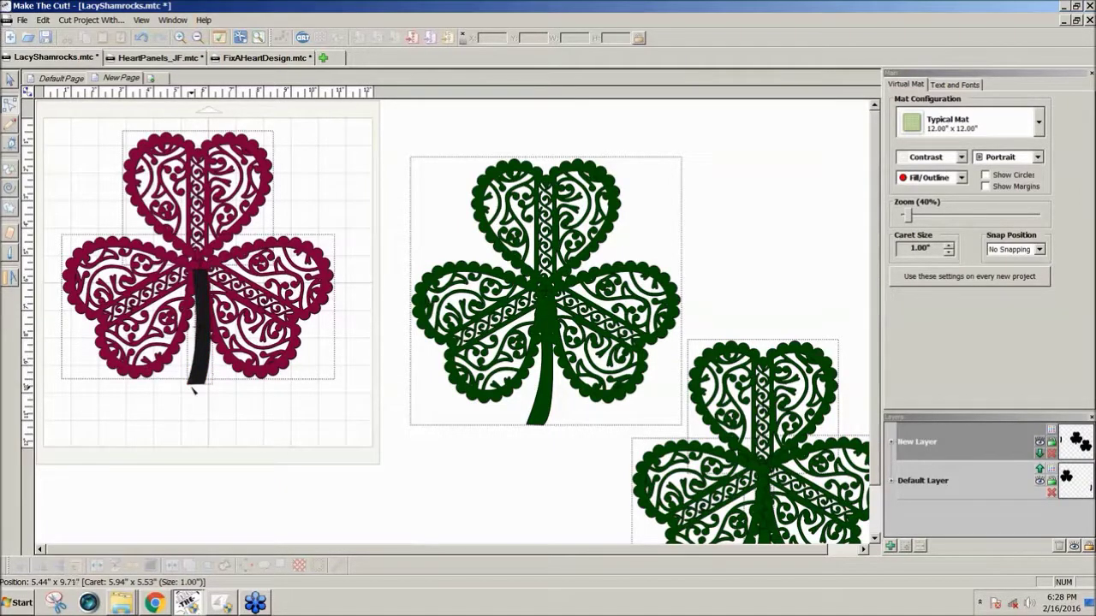
left_click(189, 386)
left_click_drag(188, 386, 183, 387)
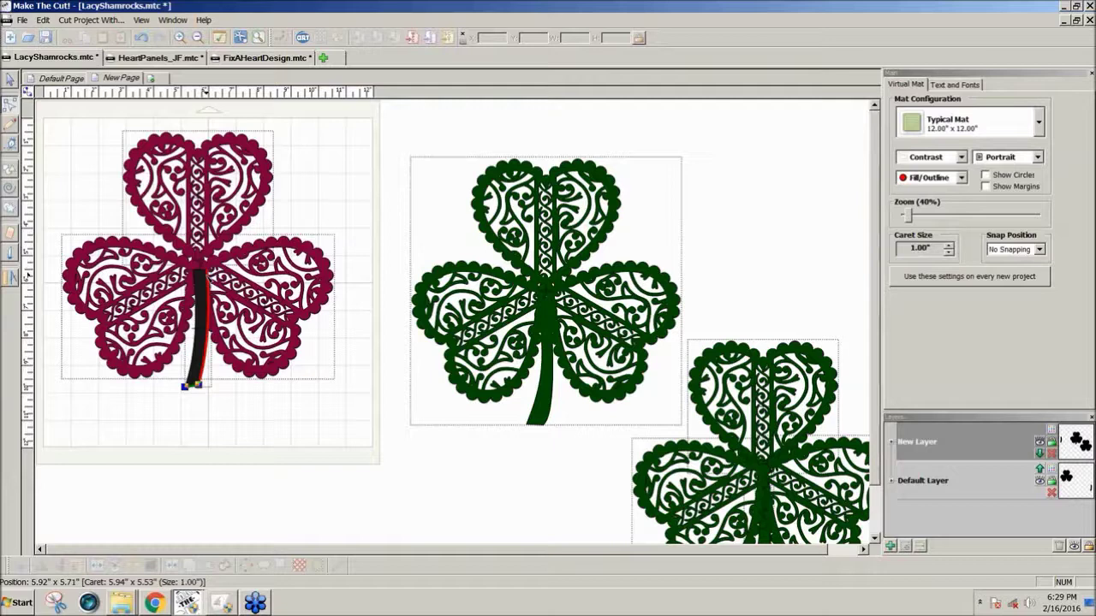
Return to shape selection and move the curved stem so its upper end sits centred just below where the leaves meet
left_click(10, 79)
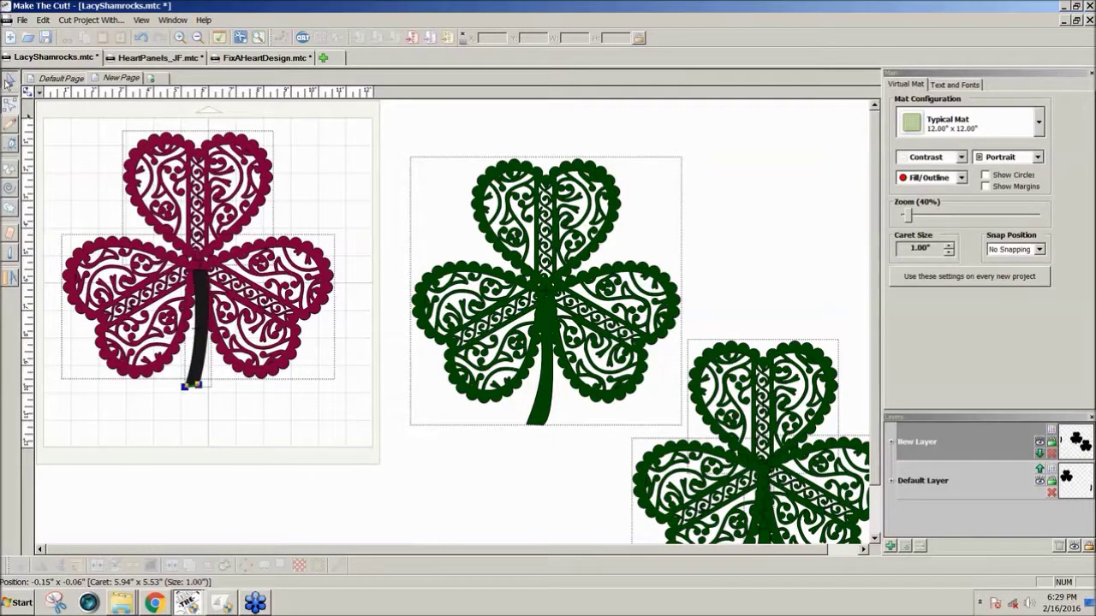
left_click(205, 369)
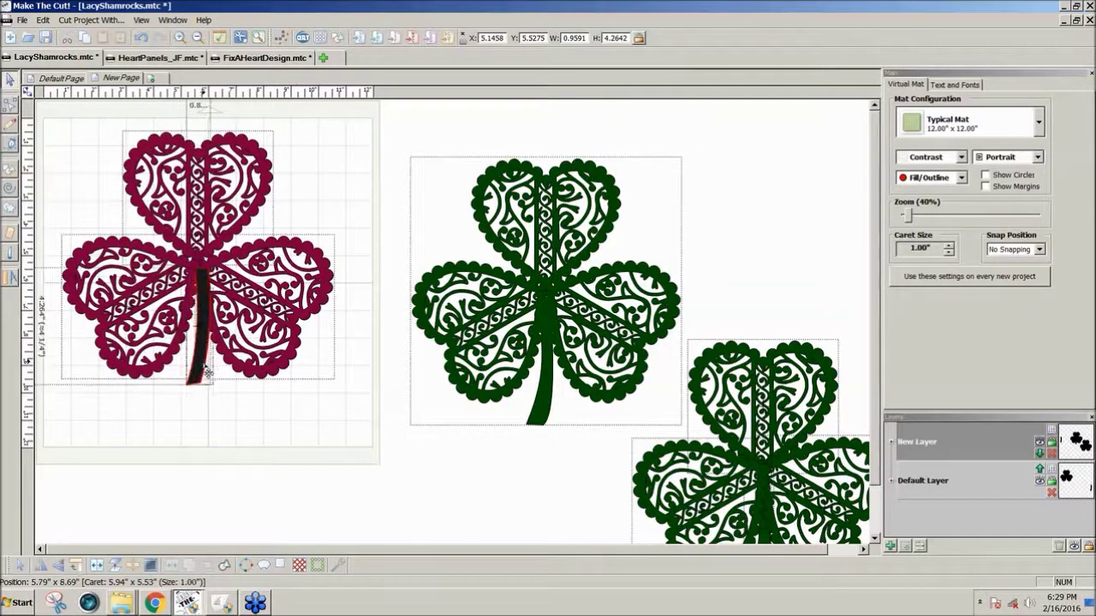
key("Up")
key("Up")
key("Up")
key("Up")
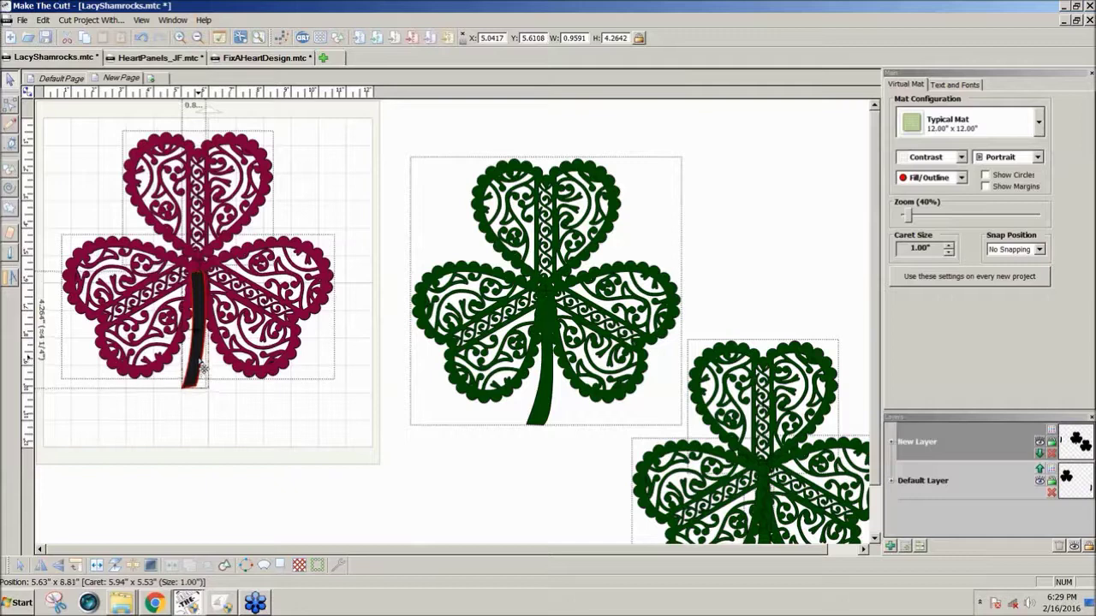
left_click(195, 376)
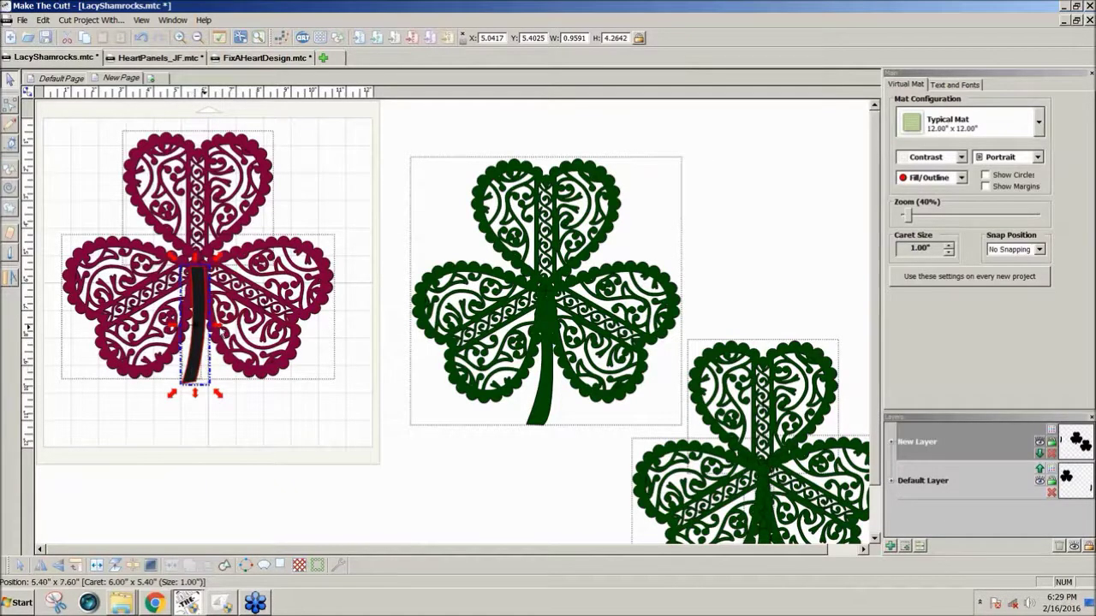
left_click_drag(208, 338, 202, 358)
left_click_drag(367, 399, 36, 101)
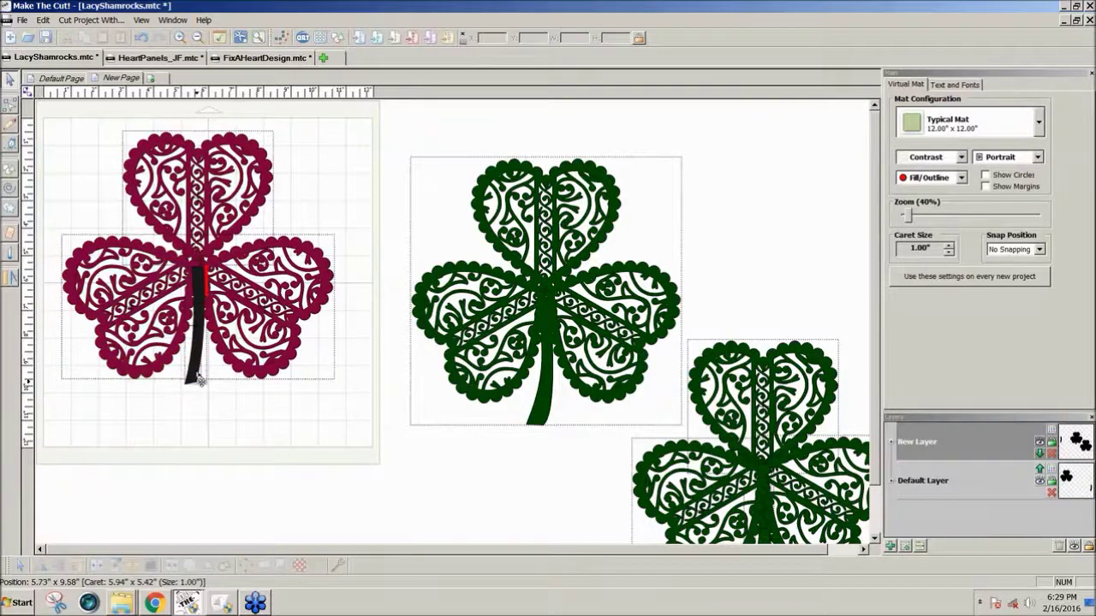
Put the stem on its own new layer and move that layer to the bottom of the stack
left_click(909, 549)
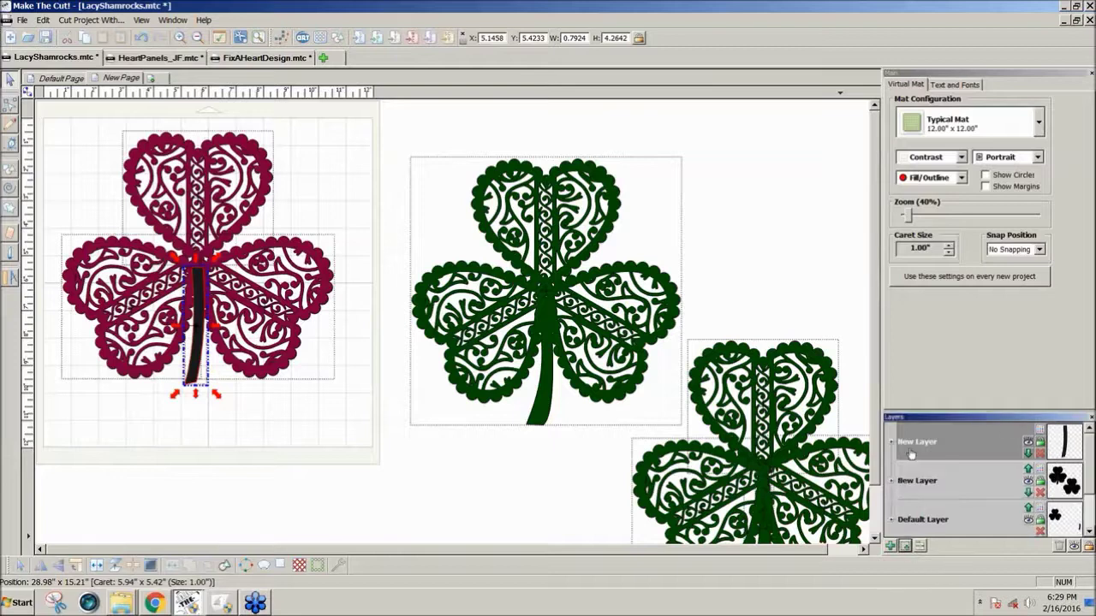
right_click(912, 442)
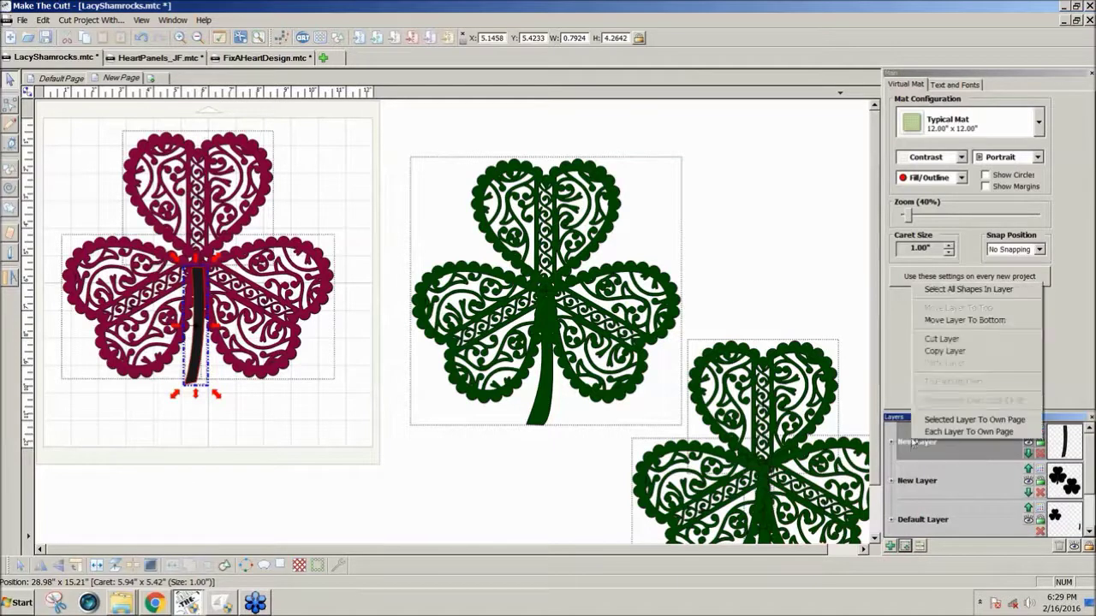
left_click(939, 322)
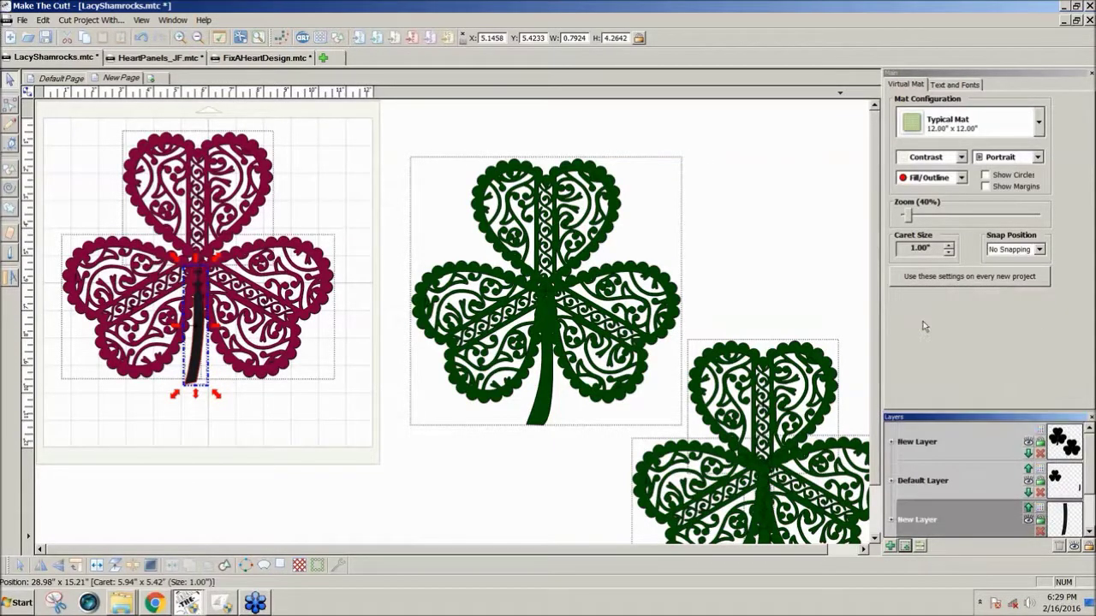
Weld the three burgundy leaves and the stem into one shape and place it on its own new layer
left_click_drag(389, 425, 39, 86)
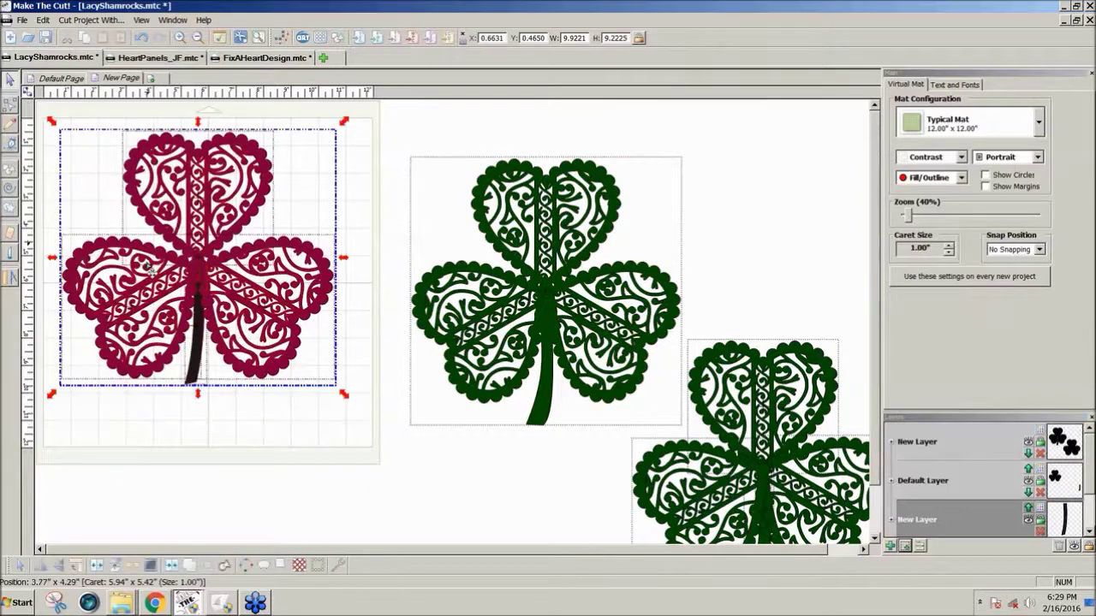
left_click(190, 566)
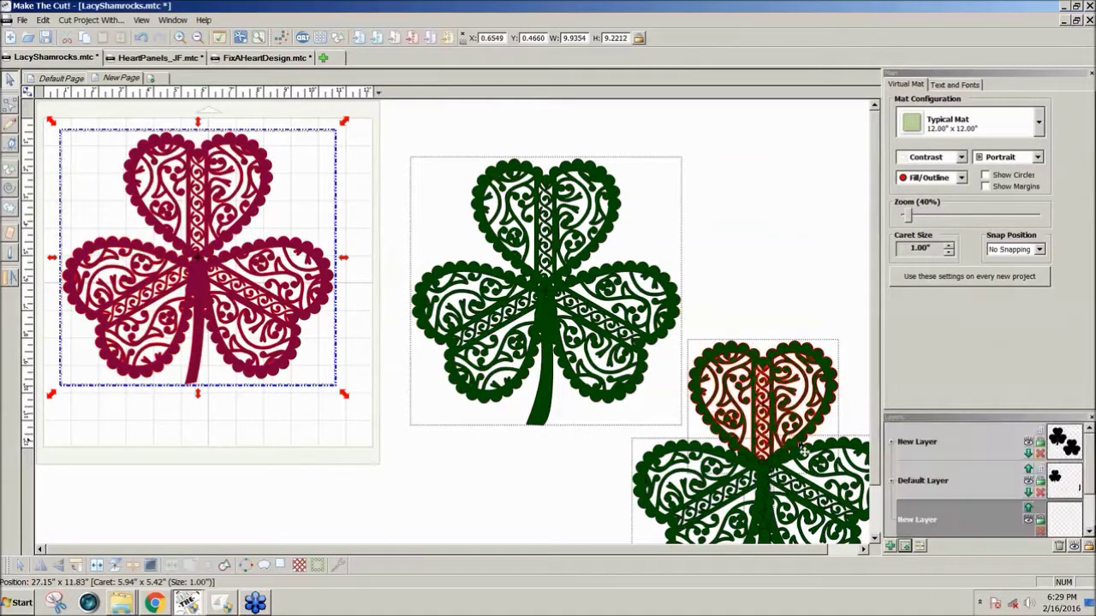
left_click(905, 546)
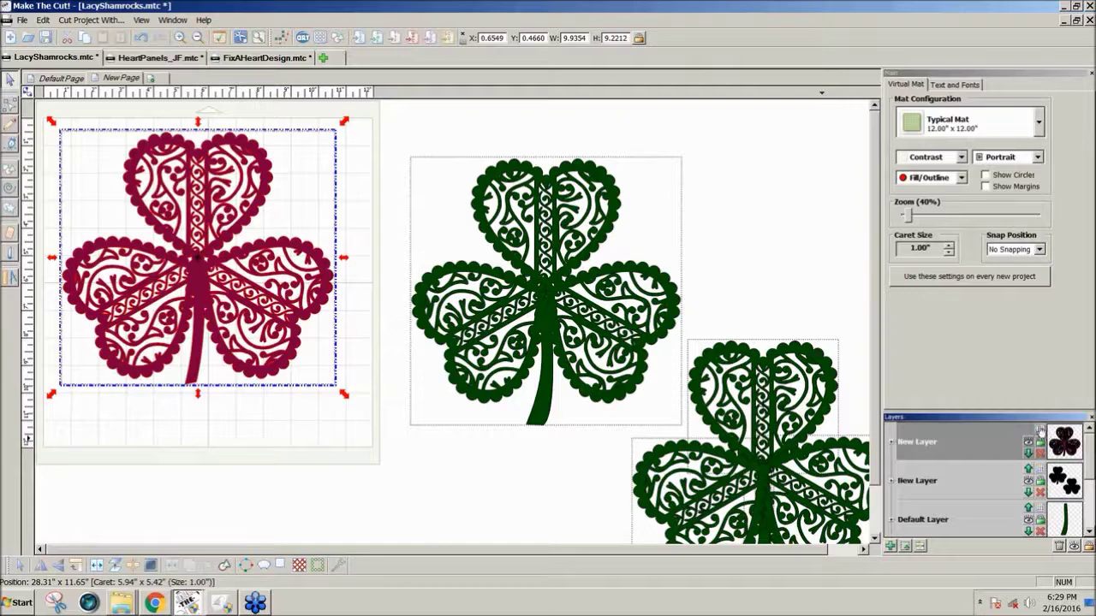
Recolor the welded shamrock's layer dark green and clear the selection
left_click(1039, 432)
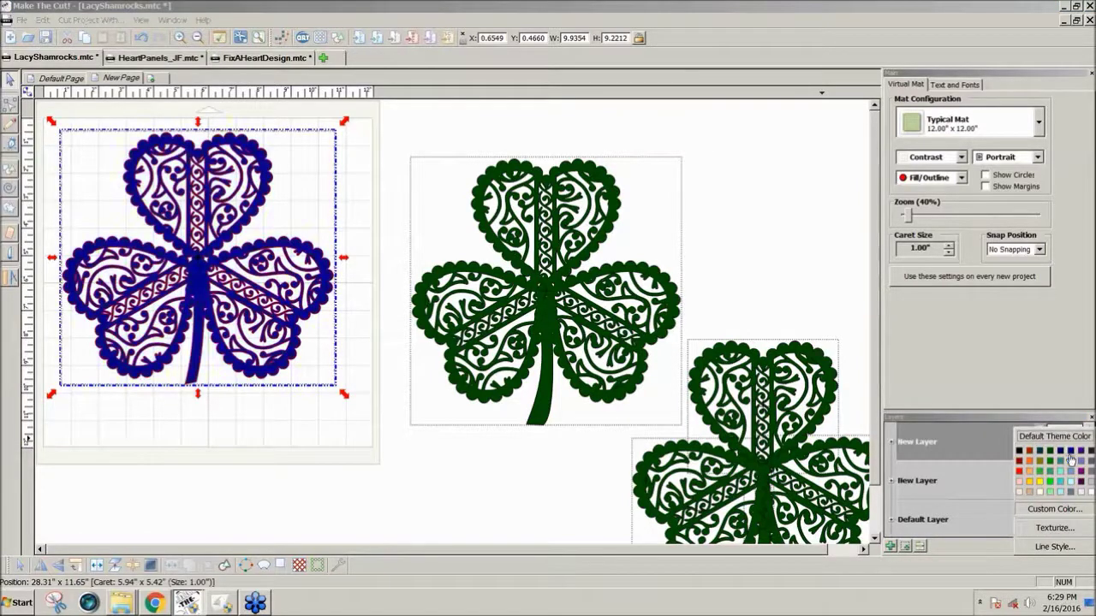
left_click(1050, 450)
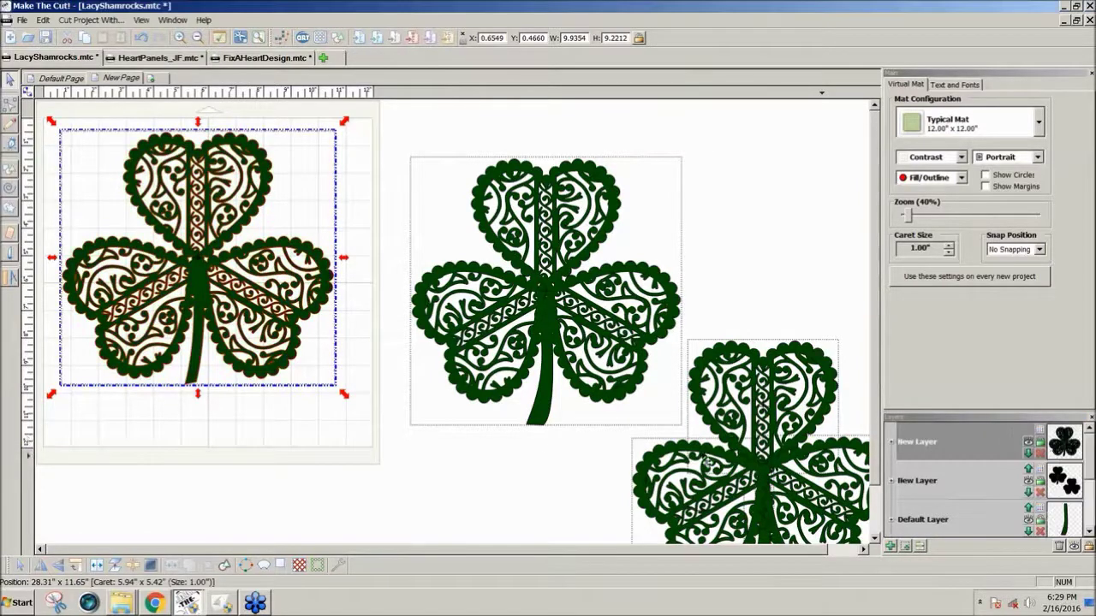
left_click(343, 430)
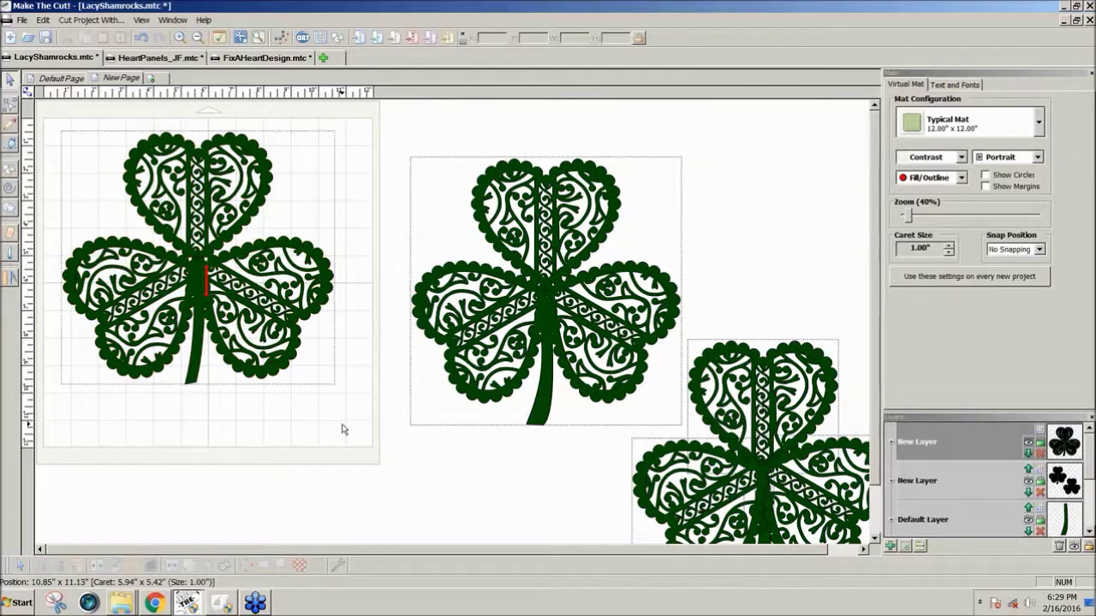